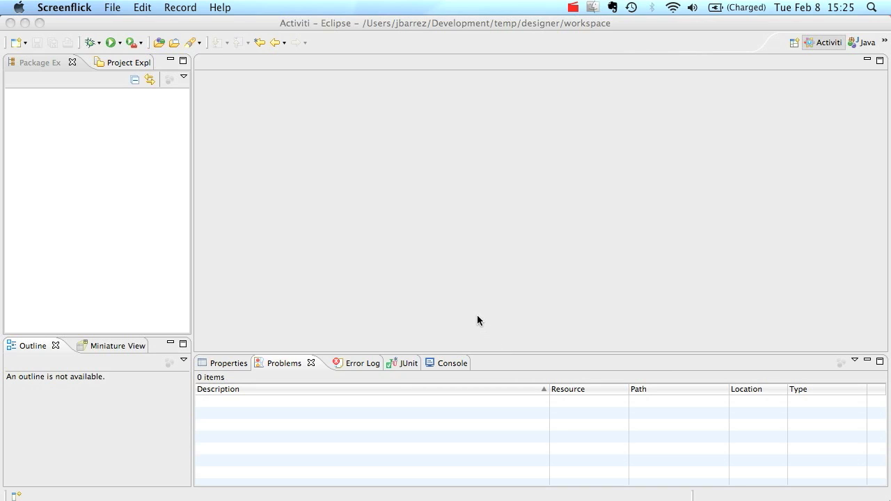
Create a new Activiti project named 'demo' through the New > Other wizard
{"action": "right_click", "coordinate": [86, 188]}
{"action": "mouse_move", "coordinate": [143, 193]}
{"action": "left_click", "coordinate": [310, 279]}
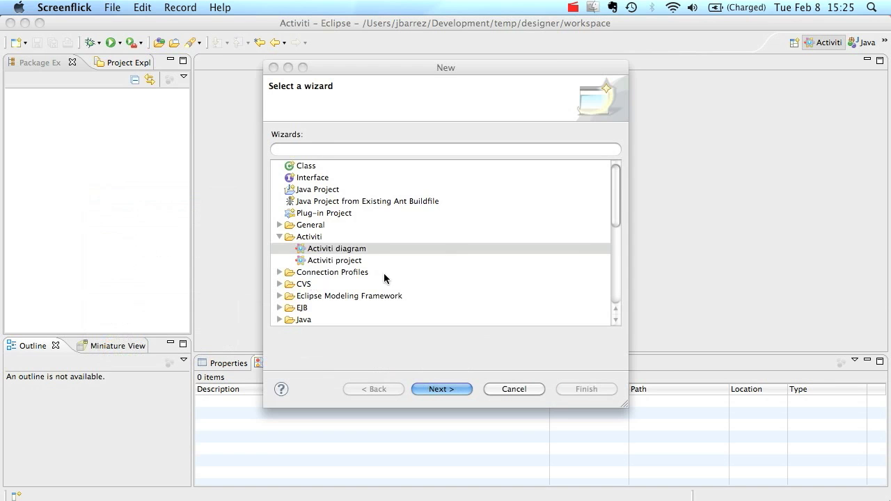
{"action": "double_click", "coordinate": [353, 260]}
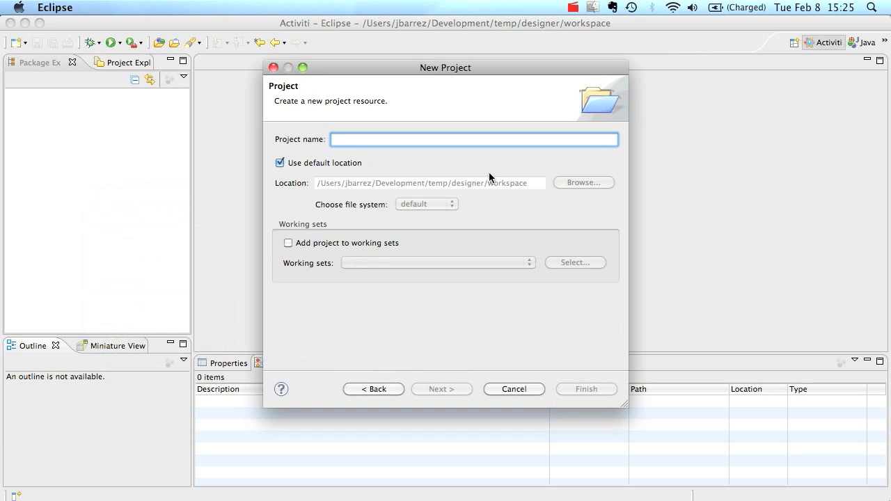
{"action": "type", "text": "demo"}
{"action": "left_click", "coordinate": [585, 391]}
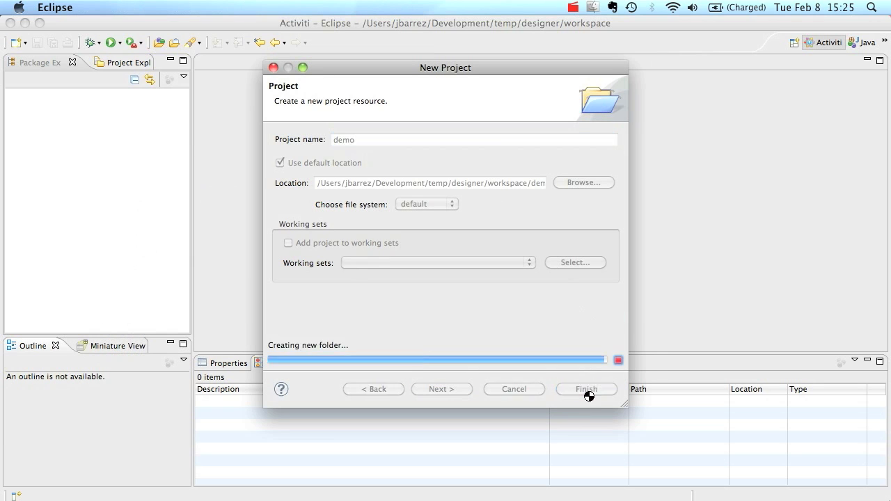
Add an Activiti diagram named 'expense' to the demo project
{"action": "right_click", "coordinate": [54, 94]}
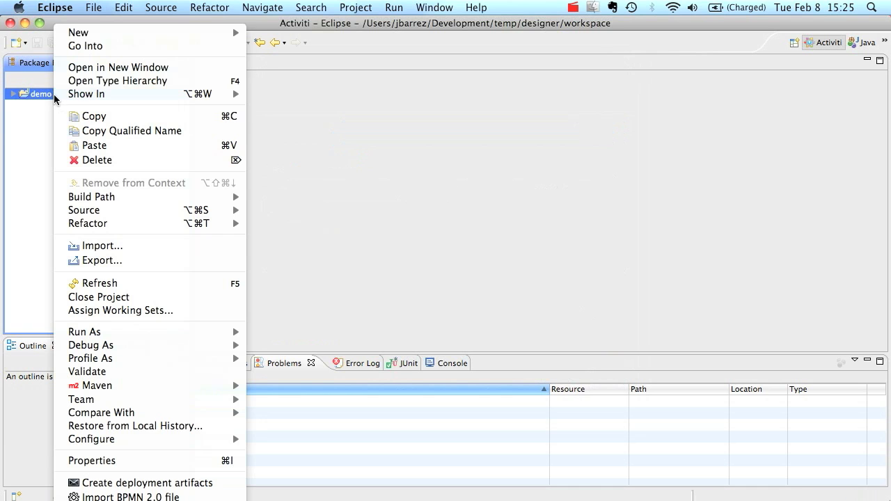
{"action": "mouse_move", "coordinate": [159, 32]}
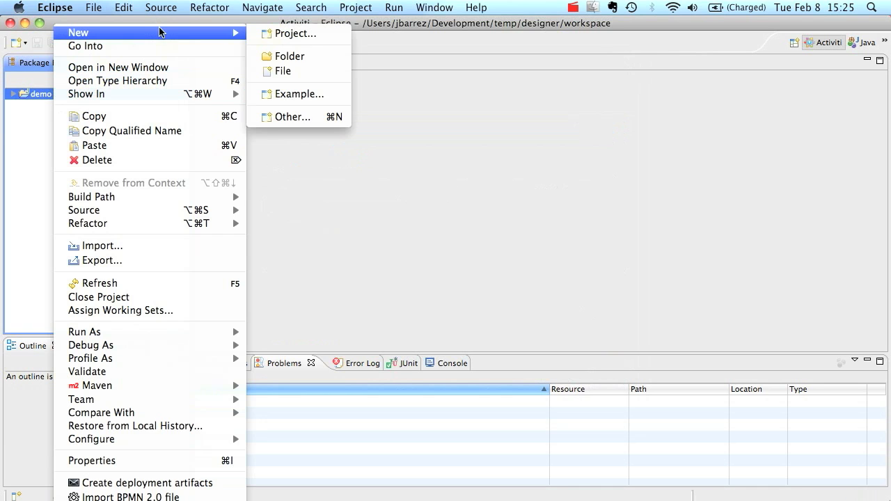
{"action": "left_click", "coordinate": [306, 117]}
{"action": "double_click", "coordinate": [339, 249]}
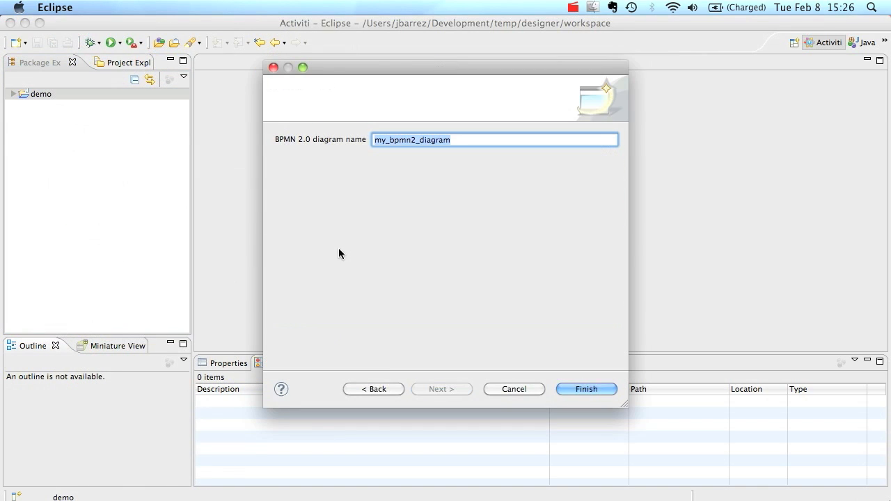
{"action": "type", "text": "expense"}
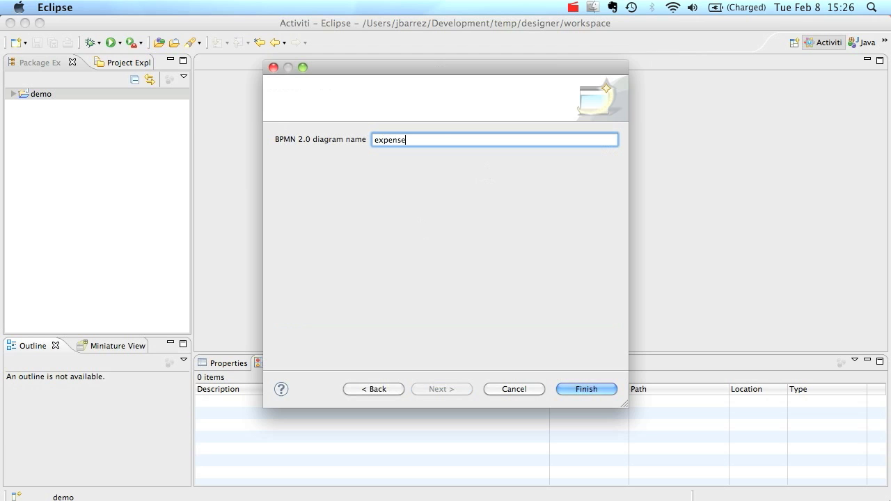
{"action": "left_click", "coordinate": [593, 393]}
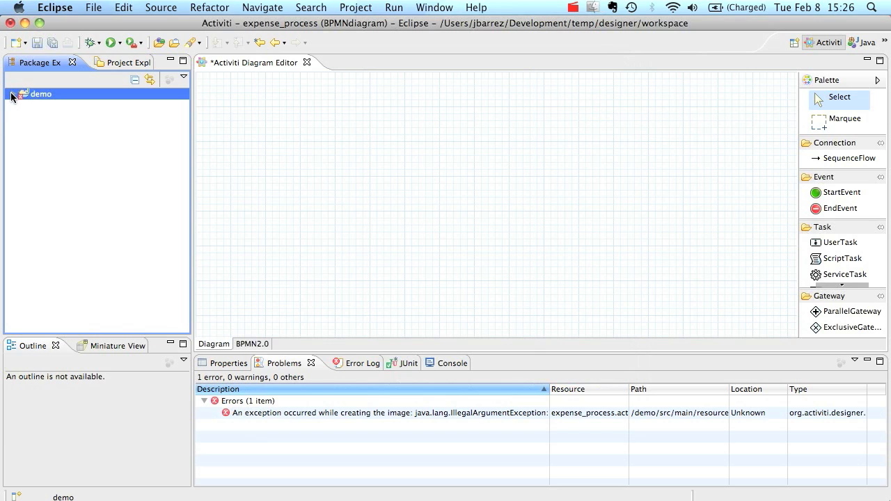
Expand demo down to src/main/resources/diagrams to reveal the expense files
{"action": "left_click", "coordinate": [13, 93]}
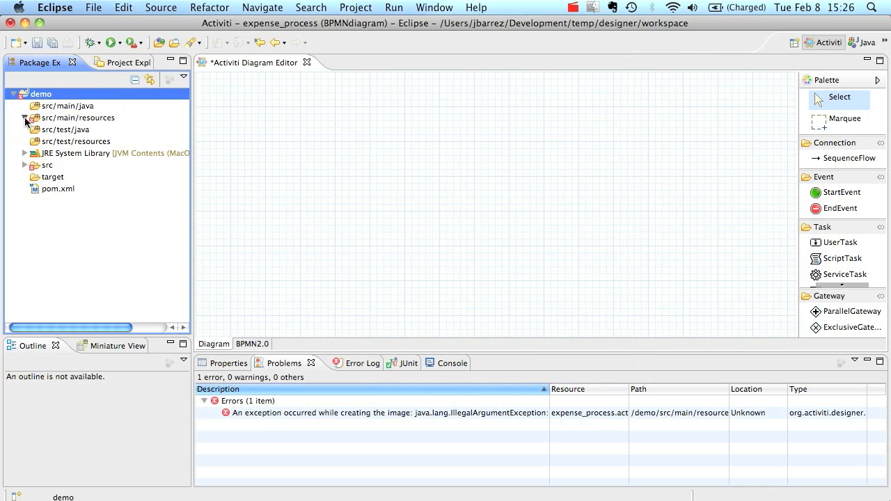
{"action": "left_click", "coordinate": [25, 120]}
{"action": "left_click", "coordinate": [36, 129]}
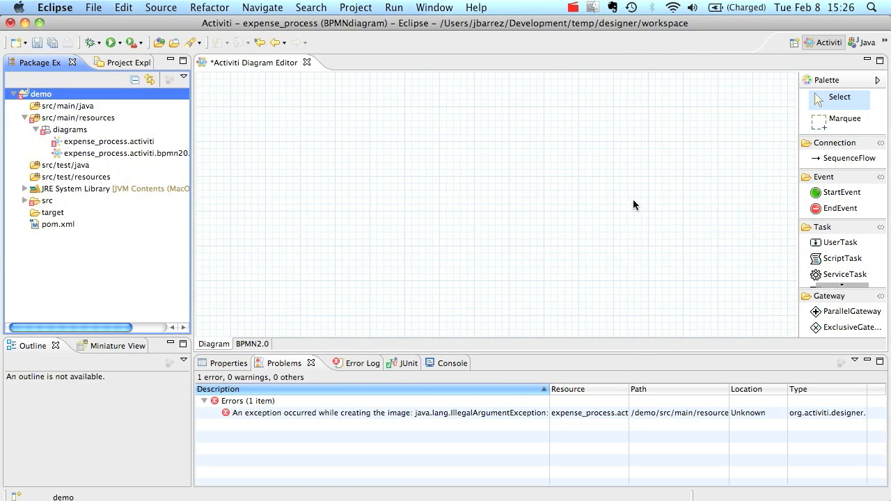
Place a Start event and a 'Request refund' user task, joined by a sequence flow
{"action": "left_click", "coordinate": [827, 193]}
{"action": "left_click", "coordinate": [221, 204]}
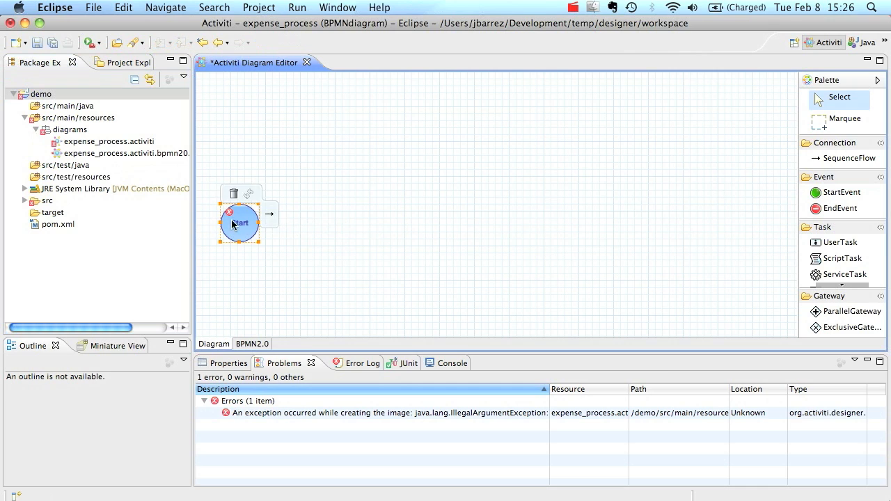
{"action": "left_click", "coordinate": [839, 244]}
{"action": "left_click", "coordinate": [303, 211]}
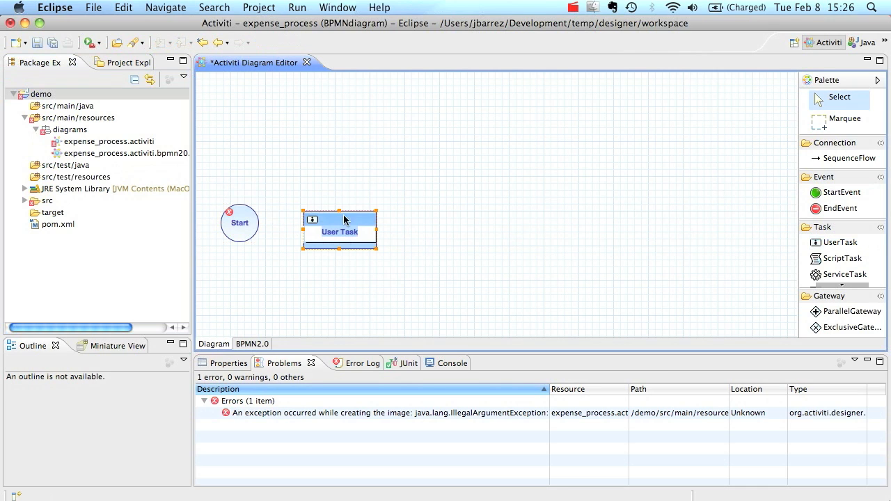
{"action": "type", "text": "Request refund"}
{"action": "left_click", "coordinate": [334, 178]}
{"action": "left_click_drag", "start_coordinate": [331, 216], "coordinate": [326, 211]}
{"action": "left_click", "coordinate": [240, 224]}
{"action": "left_click_drag", "start_coordinate": [270, 215], "coordinate": [350, 225]}
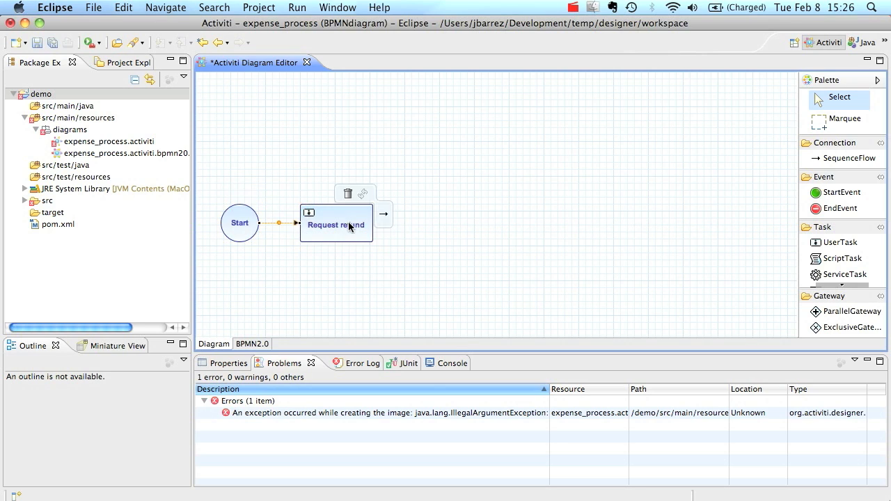
Add a parallel gateway to the right of Request refund, level with it
{"action": "left_click", "coordinate": [852, 311]}
{"action": "left_click", "coordinate": [416, 226]}
{"action": "left_click_drag", "start_coordinate": [429, 252], "coordinate": [424, 226]}
Add a 'Handle request' user task below the gateway and show its properties
{"action": "mouse_move", "coordinate": [322, 237]}
{"action": "left_click", "coordinate": [841, 242]}
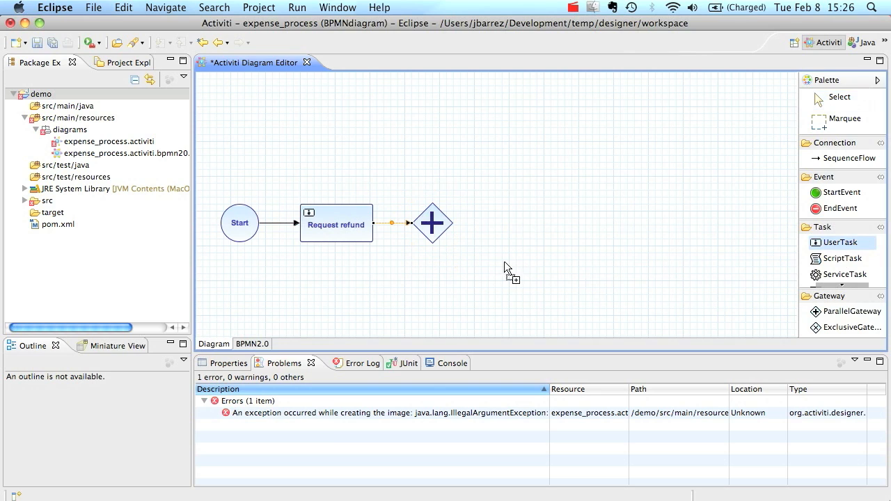
{"action": "left_click", "coordinate": [479, 273]}
{"action": "type", "text": "Handle request"}
{"action": "key", "text": "Return"}
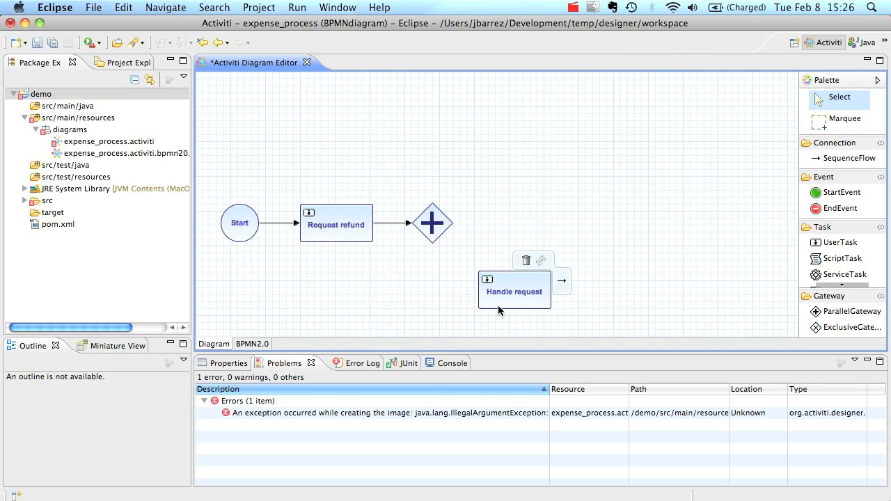
{"action": "left_click", "coordinate": [238, 363]}
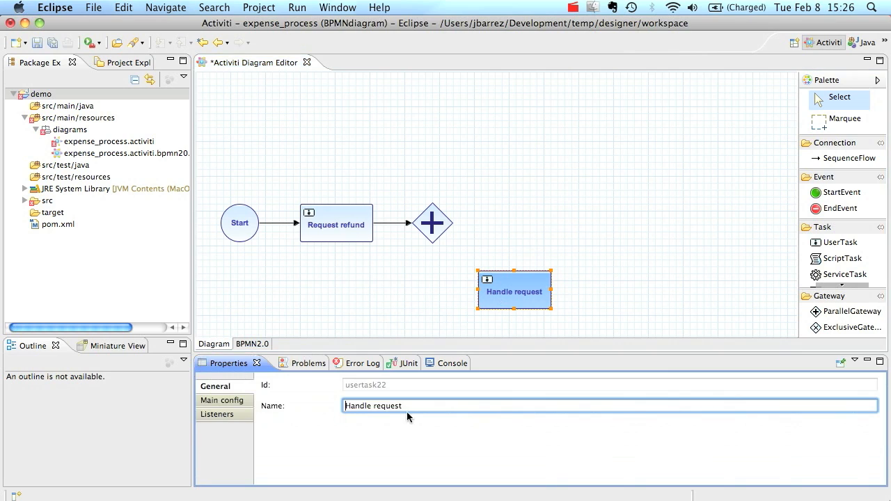
Give Handle request candidate group accountancy and documentation '${employee} has requested a refund of ${amount}…'
{"action": "left_click", "coordinate": [210, 402]}
{"action": "left_click", "coordinate": [866, 383]}
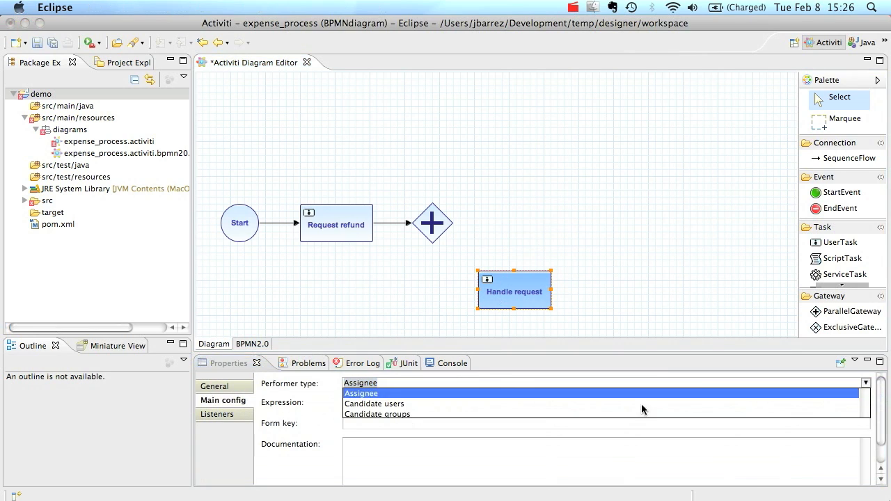
{"action": "left_click", "coordinate": [369, 416]}
{"action": "left_click", "coordinate": [371, 404]}
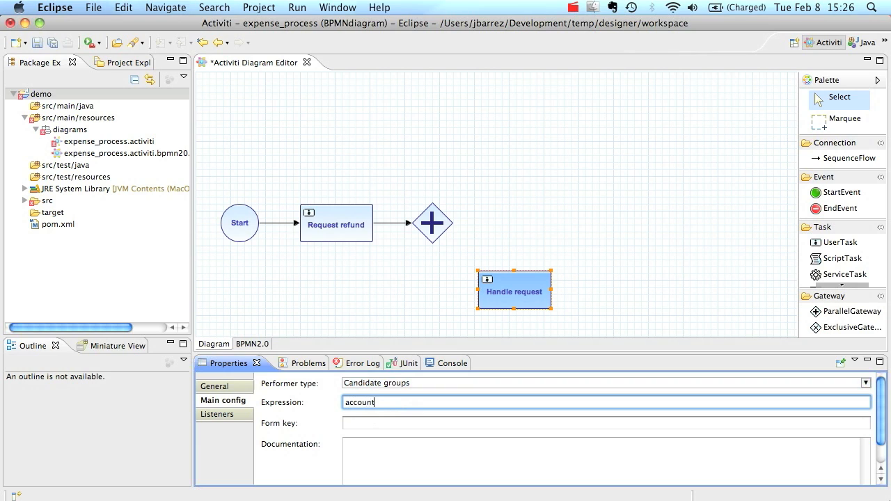
{"action": "left_click", "coordinate": [426, 461]}
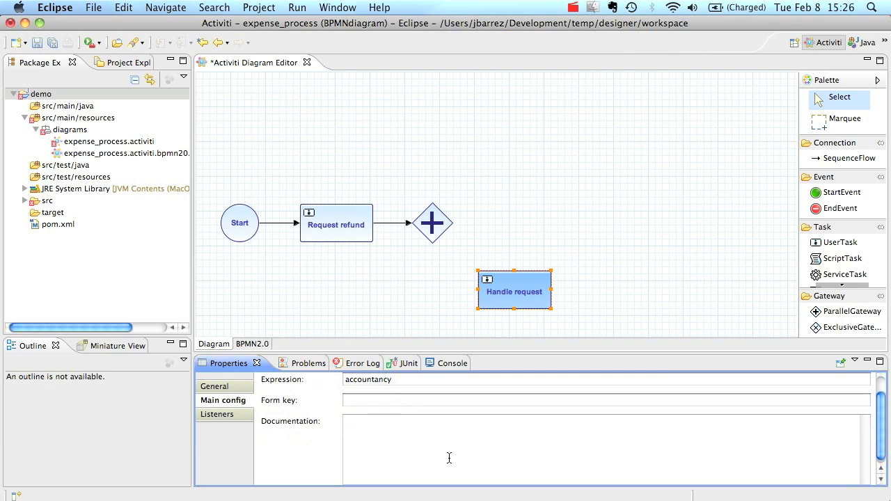
{"action": "type", "text": "${employee} has requested a refund of"}
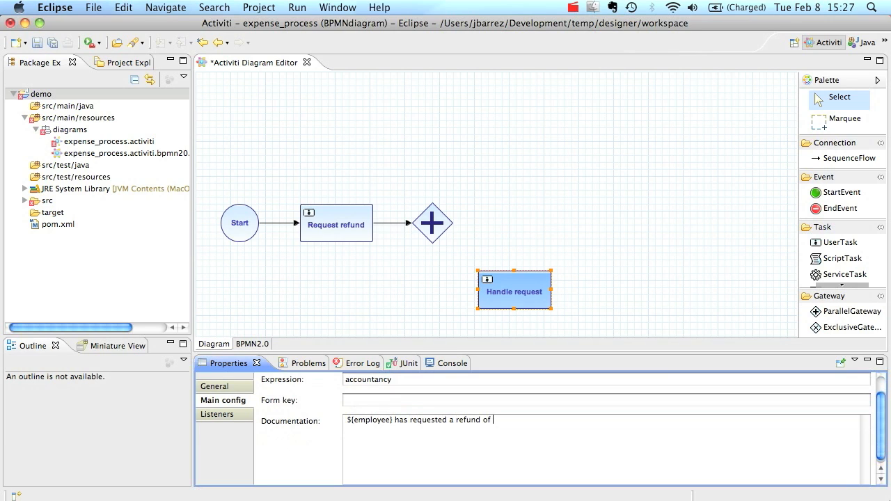
{"action": "type", "text": " ${amount"}
Connect the gateway to Handle request and add a second 'Handle request' task above
{"action": "left_click", "coordinate": [418, 229]}
{"action": "left_click_drag", "start_coordinate": [458, 222], "coordinate": [509, 304]}
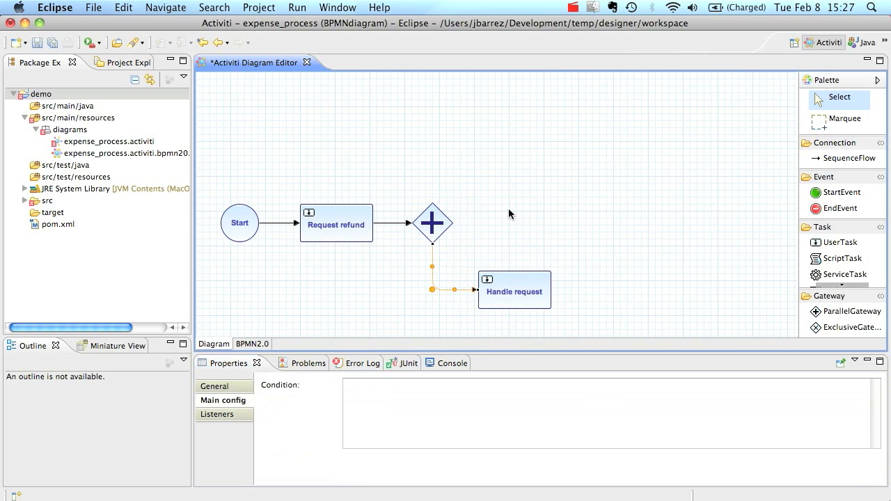
{"action": "left_click", "coordinate": [840, 243]}
{"action": "left_click", "coordinate": [606, 179]}
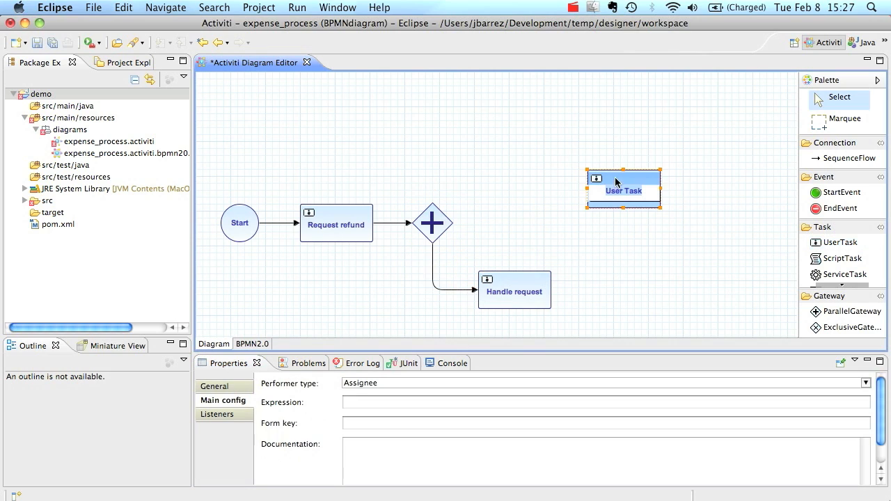
{"action": "type", "text": "Handle request"}
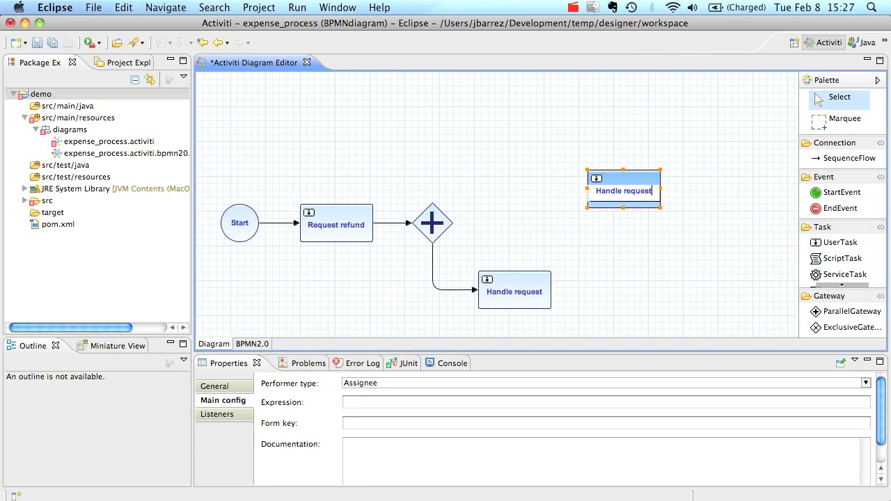
{"action": "left_click", "coordinate": [629, 173]}
{"action": "left_click_drag", "start_coordinate": [627, 178], "coordinate": [590, 150]}
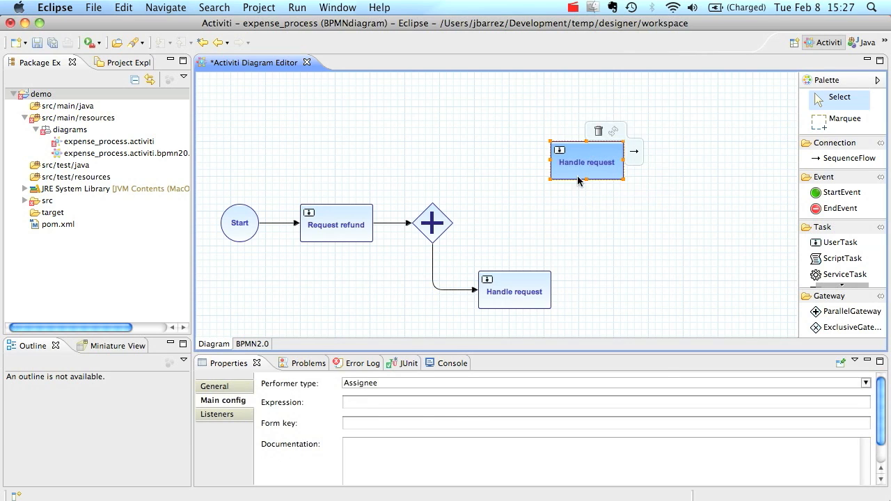
Set the second Handle request's candidate group to management
{"action": "left_click", "coordinate": [865, 384]}
{"action": "left_click", "coordinate": [413, 416]}
{"action": "left_click", "coordinate": [399, 403]}
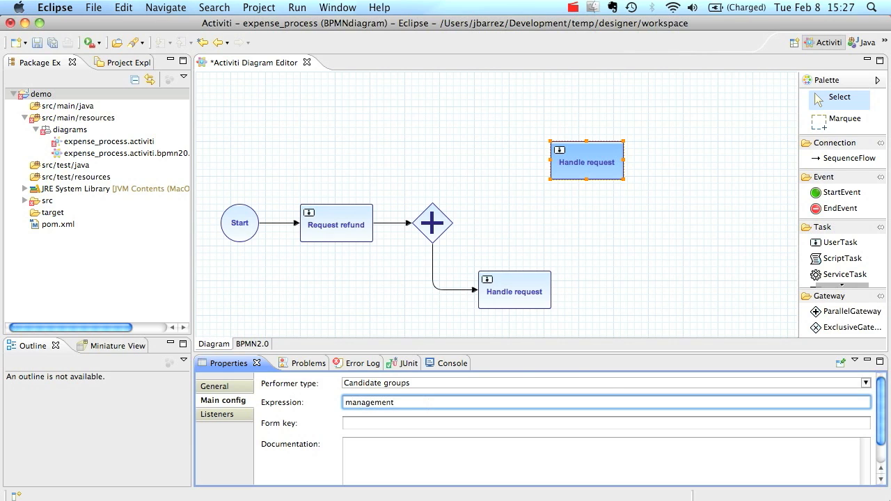
{"action": "left_click", "coordinate": [551, 224]}
{"action": "scroll", "coordinate": [846, 259], "scroll_direction": "down", "scroll_amount": 2}
Add a Mail Task to the left of the upper Handle request task
{"action": "left_click", "coordinate": [842, 267]}
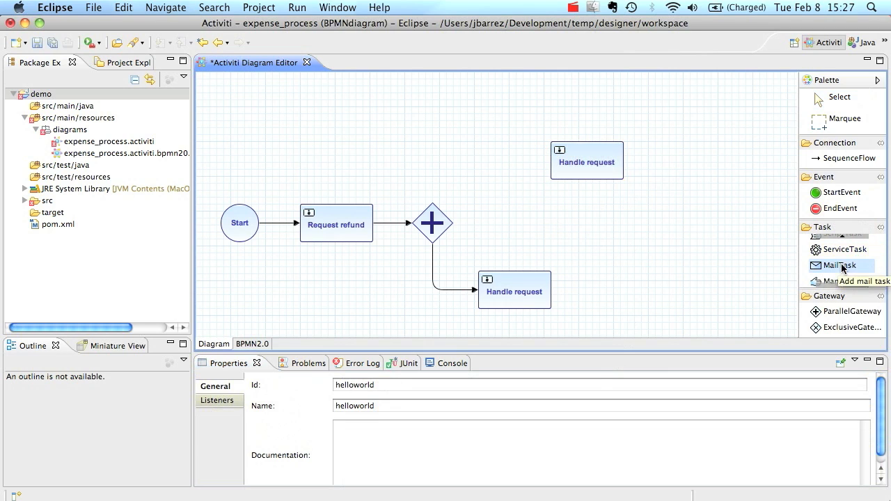
{"action": "left_click", "coordinate": [486, 156]}
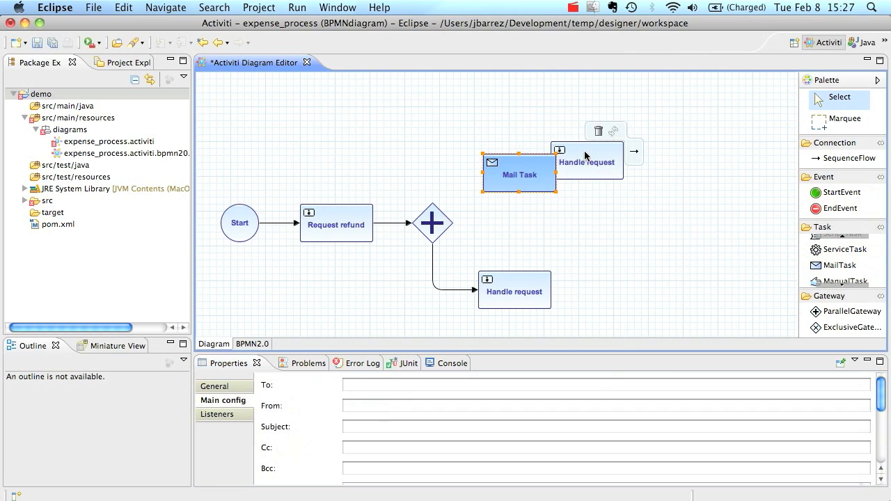
{"action": "left_click_drag", "start_coordinate": [585, 154], "coordinate": [634, 166]}
{"action": "left_click_drag", "start_coordinate": [509, 168], "coordinate": [500, 163]}
{"action": "left_click", "coordinate": [370, 388]}
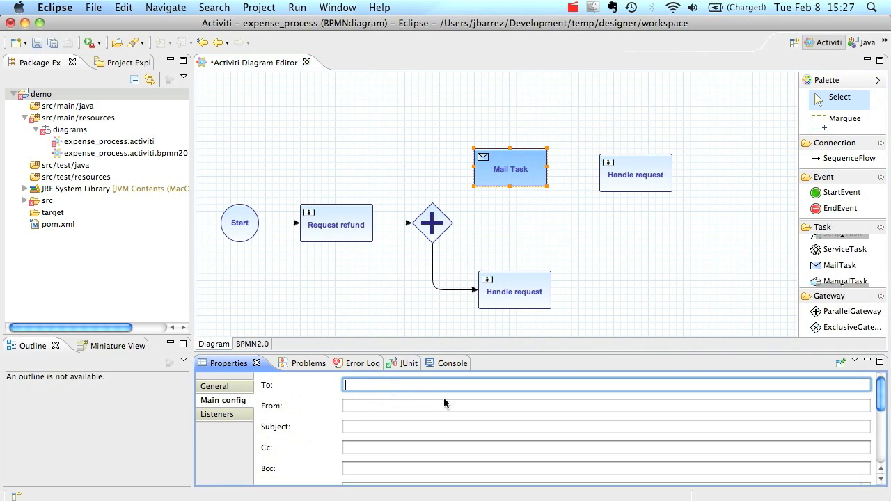
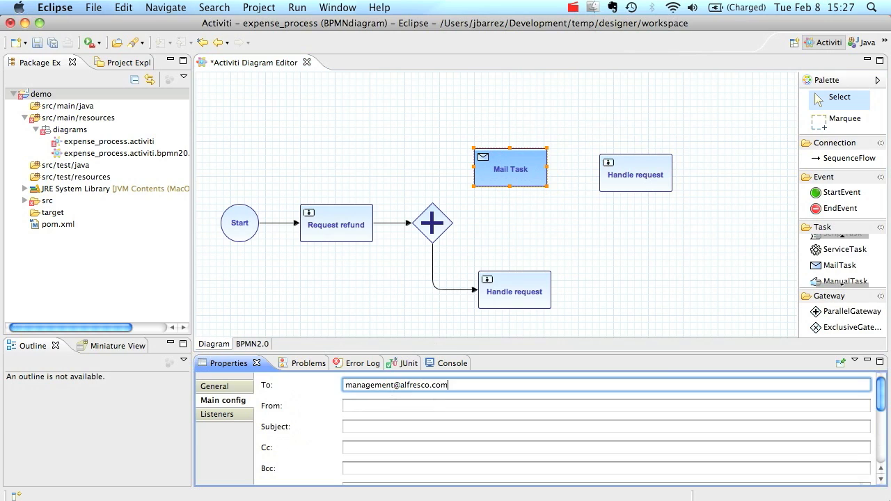
{"action": "left_click", "coordinate": [446, 405]}
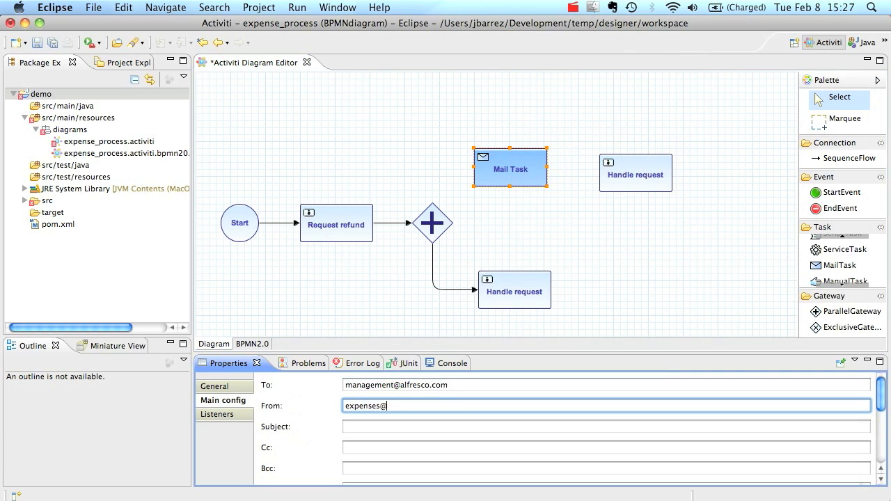
{"action": "key", "text": "Tab"}
{"action": "type", "text": "Y"}
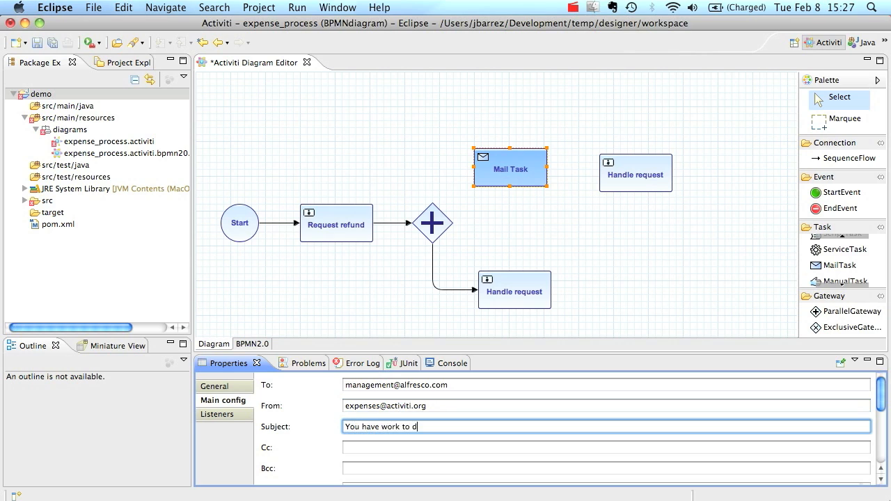
{"action": "scroll", "coordinate": [432, 438], "scroll_direction": "down", "scroll_amount": 3}
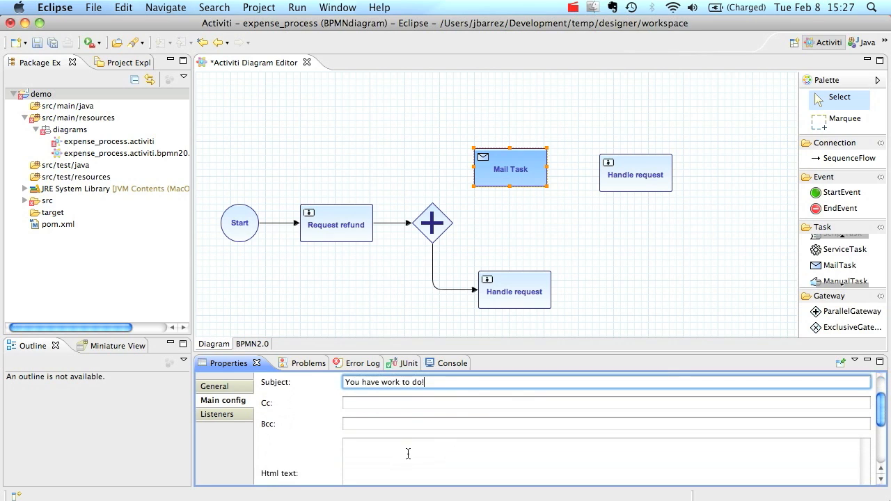
{"action": "type", "text": "employee} has requested a refund"}
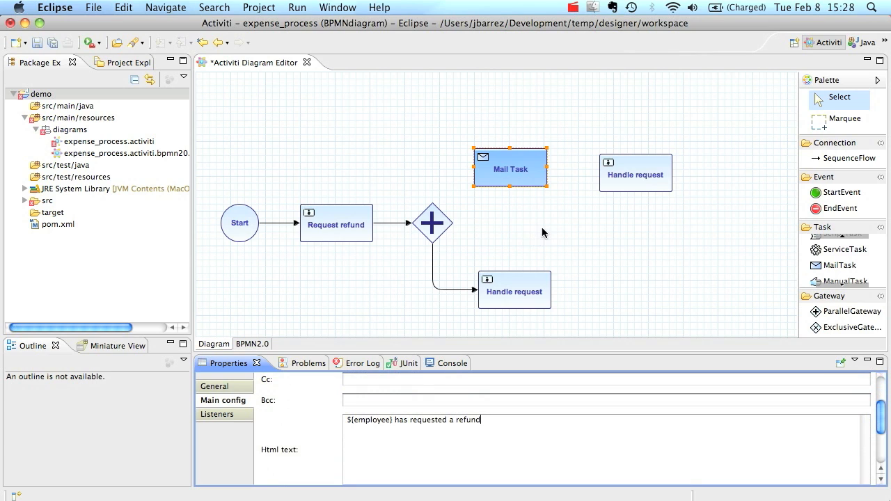
Connect the first parallel gateway to the Mail Task
{"action": "left_click", "coordinate": [451, 221]}
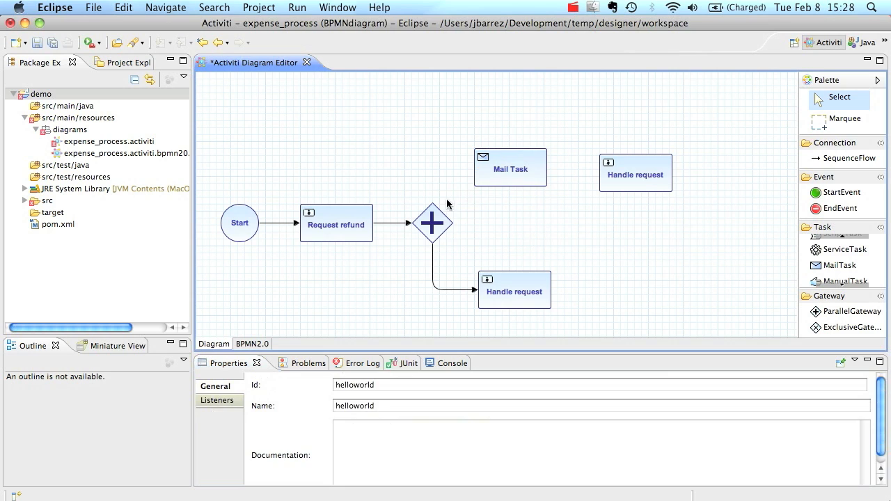
{"action": "left_click_drag", "start_coordinate": [463, 212], "coordinate": [499, 169]}
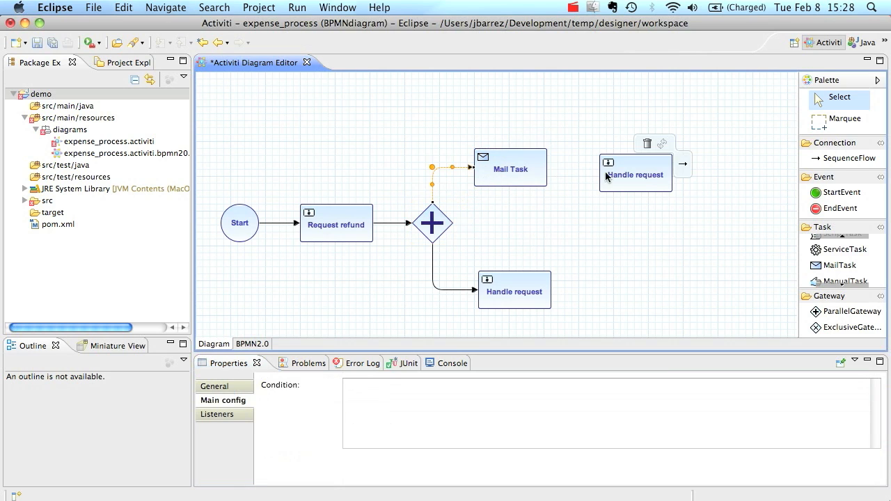
{"action": "left_click", "coordinate": [629, 165]}
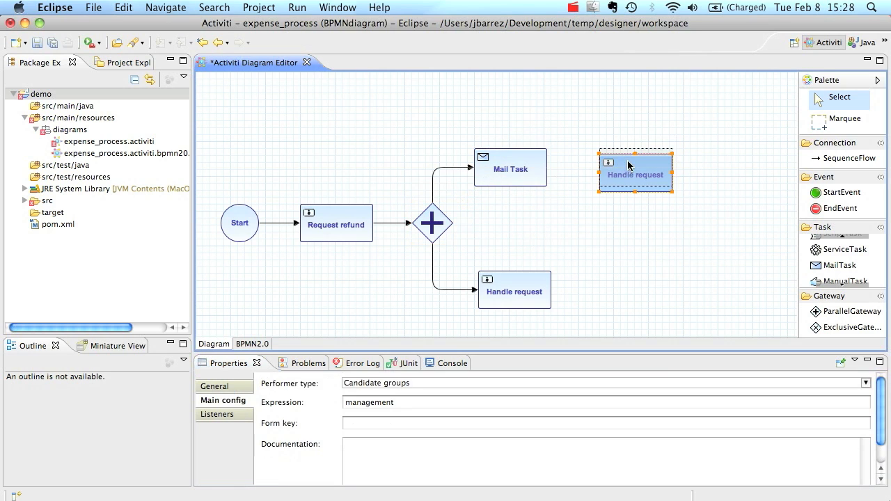
{"action": "left_click", "coordinate": [519, 169]}
Link Mail Task to the upper Handle request and add a second parallel gateway at right
{"action": "left_click_drag", "start_coordinate": [555, 168], "coordinate": [631, 168]}
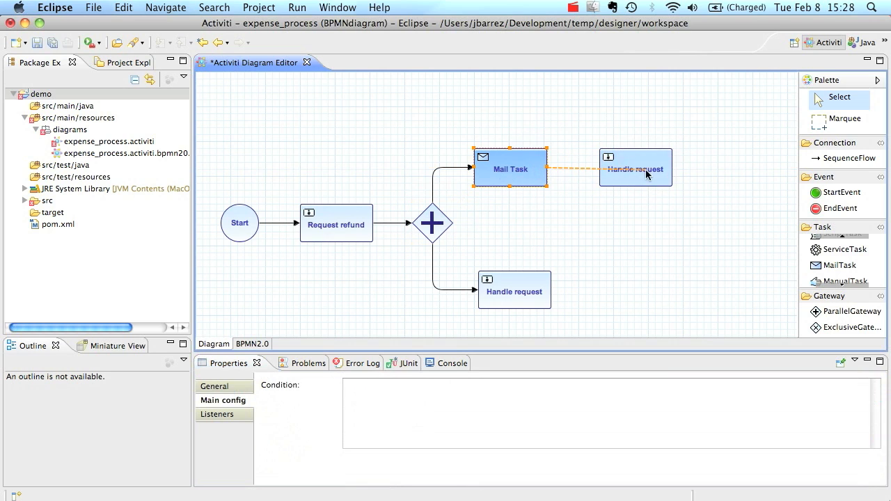
{"action": "left_click", "coordinate": [852, 311]}
{"action": "left_click", "coordinate": [711, 221]}
{"action": "left_click_drag", "start_coordinate": [726, 249], "coordinate": [724, 229]}
Connect both Handle request tasks to the new joining gateway
{"action": "left_click", "coordinate": [655, 169]}
{"action": "left_click_drag", "start_coordinate": [679, 167], "coordinate": [733, 217]}
{"action": "left_click", "coordinate": [536, 296]}
{"action": "left_click_drag", "start_coordinate": [563, 280], "coordinate": [773, 236]}
Add an End event and connect the joining gateway to it
{"action": "left_click", "coordinate": [840, 208]}
{"action": "left_click", "coordinate": [777, 247]}
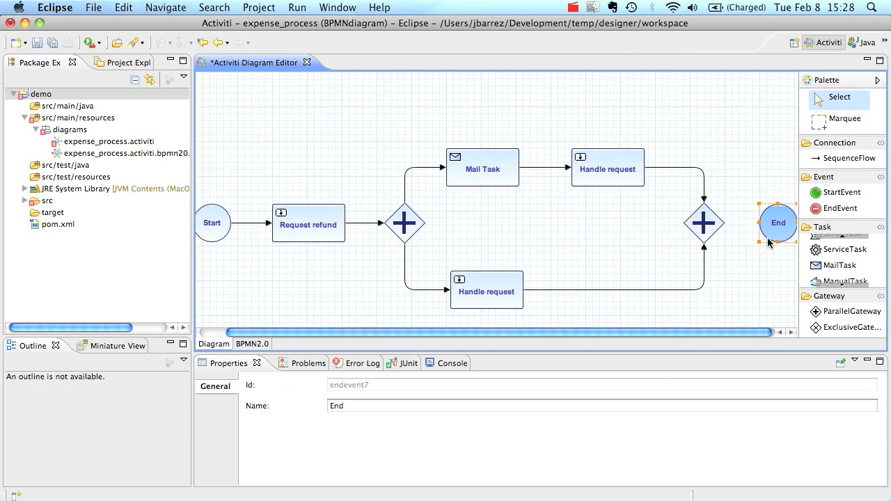
{"action": "mouse_move", "coordinate": [772, 238]}
{"action": "mouse_move", "coordinate": [292, 205]}
{"action": "left_click", "coordinate": [697, 228]}
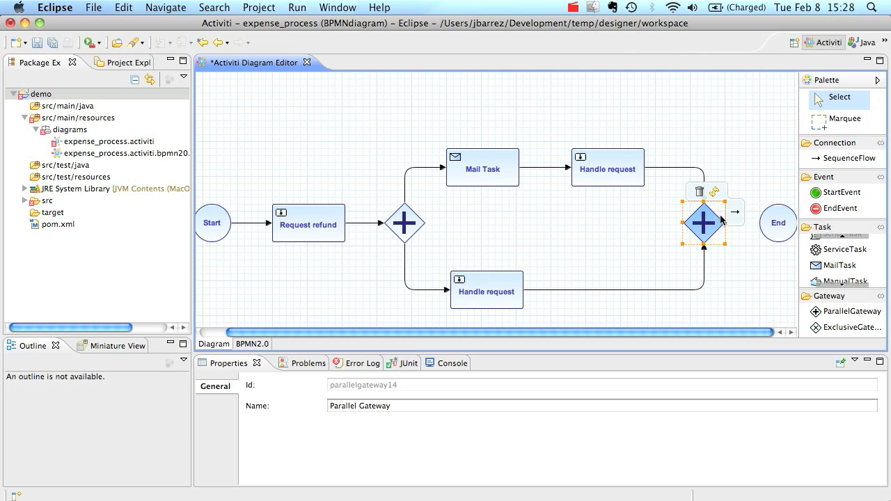
{"action": "left_click_drag", "start_coordinate": [734, 212], "coordinate": [764, 235]}
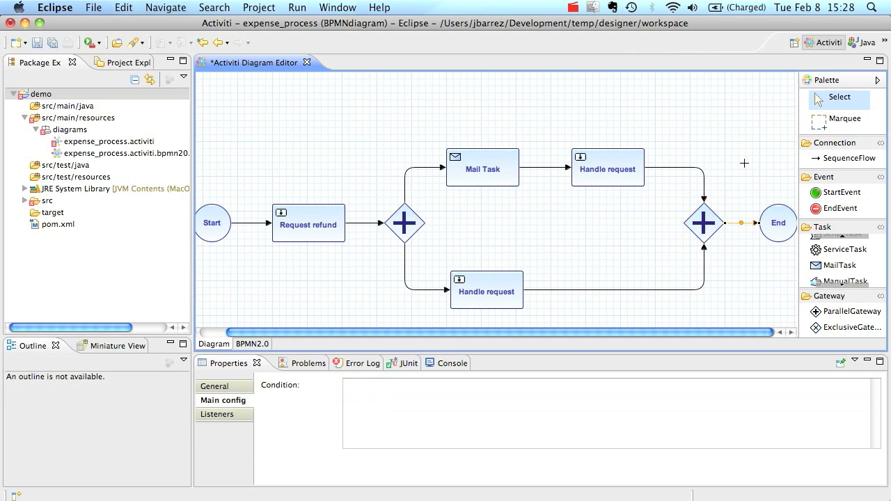
{"action": "left_click", "coordinate": [570, 236]}
{"action": "scroll", "coordinate": [373, 211], "scroll_direction": "left", "scroll_amount": 2}
Save, review the Problems list, and set Request refund's assignee to kermit
{"action": "key", "text": "super+s"}
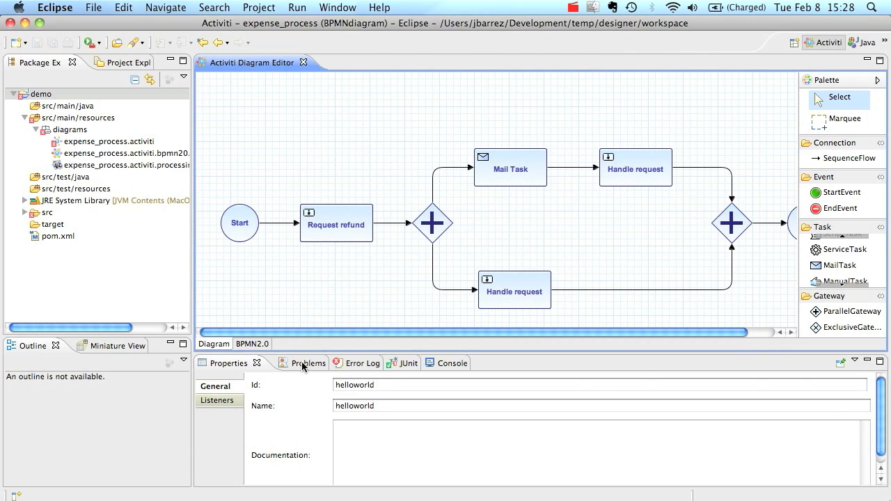
{"action": "left_click", "coordinate": [307, 363]}
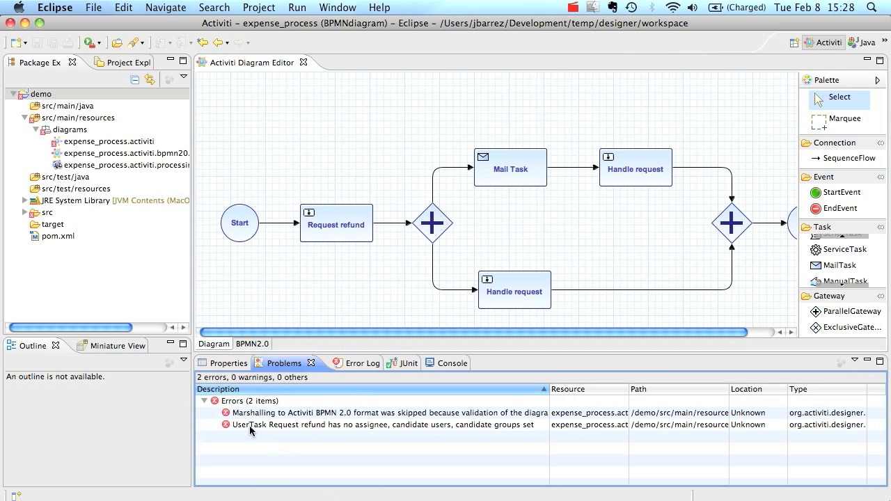
{"action": "left_click", "coordinate": [335, 225]}
{"action": "left_click", "coordinate": [224, 364]}
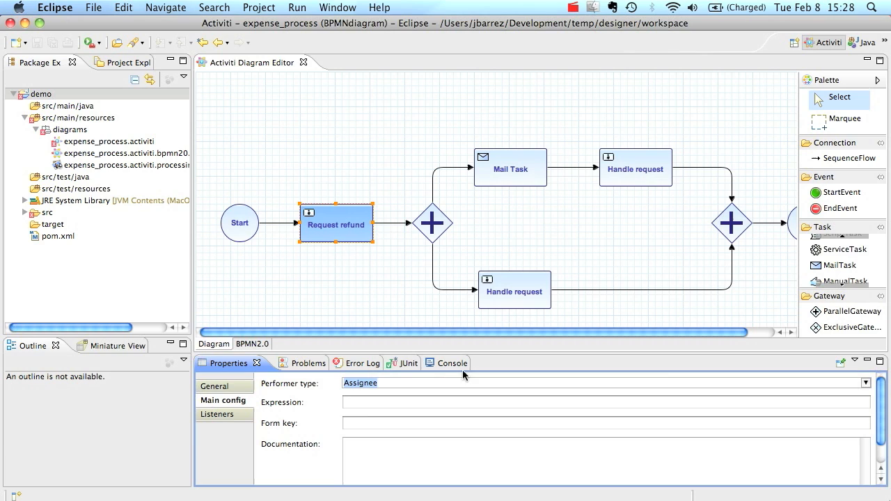
{"action": "left_click", "coordinate": [373, 401]}
{"action": "type", "text": "kermit"}
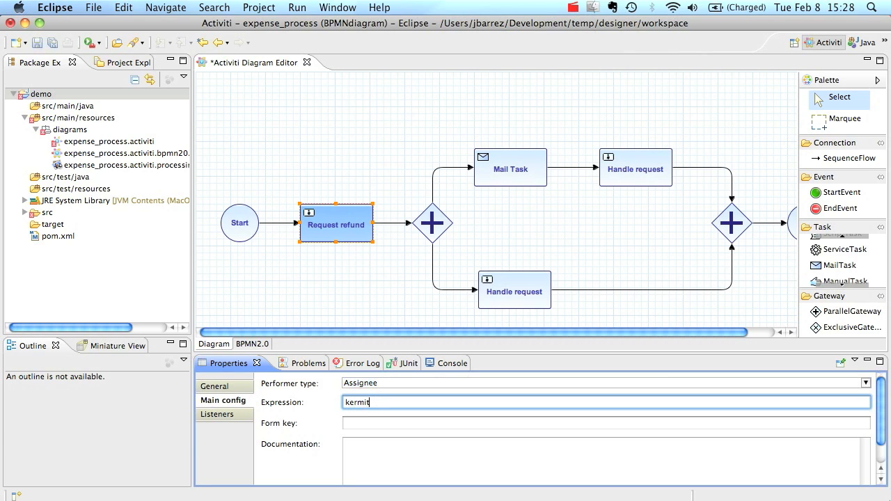
Re-save the diagram and confirm the Problems list shows no errors
{"action": "left_click", "coordinate": [318, 280]}
{"action": "key", "text": "super+s"}
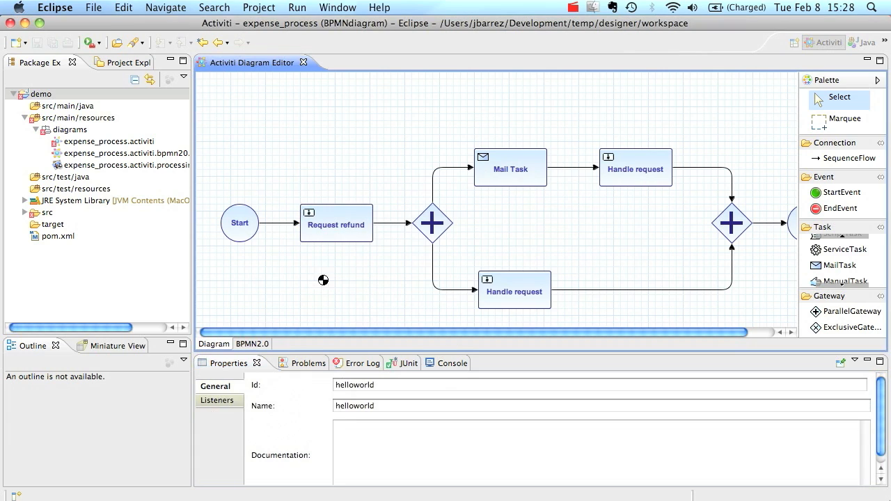
{"action": "left_click", "coordinate": [294, 360]}
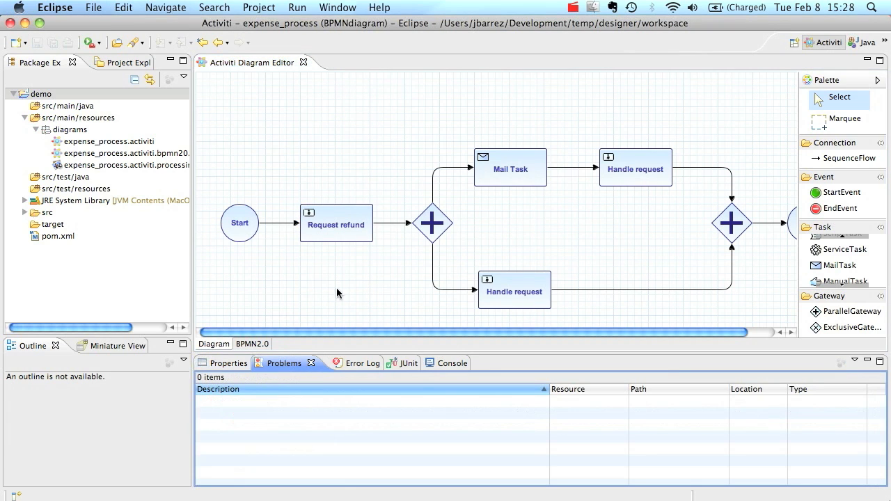
{"action": "scroll", "coordinate": [338, 275], "scroll_direction": "right", "scroll_amount": 4}
{"action": "scroll", "coordinate": [339, 274], "scroll_direction": "left", "scroll_amount": 4}
Set process Id to expenseProcess and Name to 'The new and shiny expense process', then save
{"action": "left_click", "coordinate": [226, 363]}
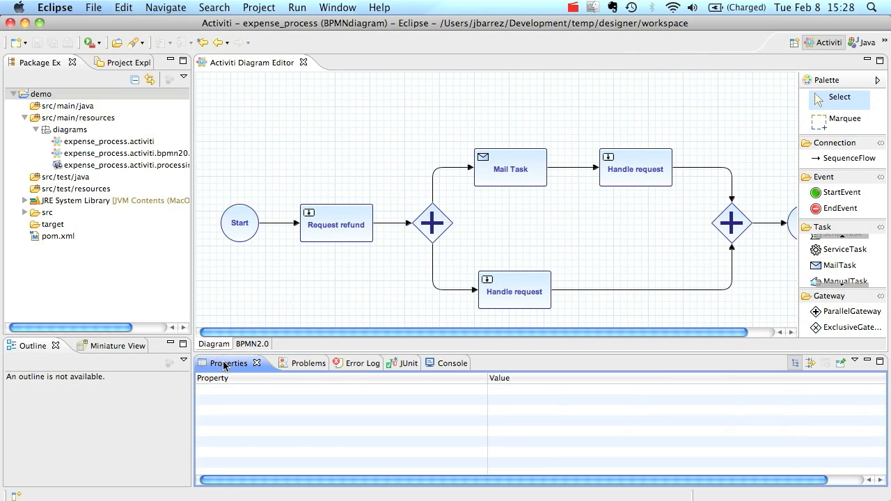
{"action": "left_click", "coordinate": [349, 287]}
{"action": "double_click", "coordinate": [399, 388]}
{"action": "type", "text": "expenseProcess"}
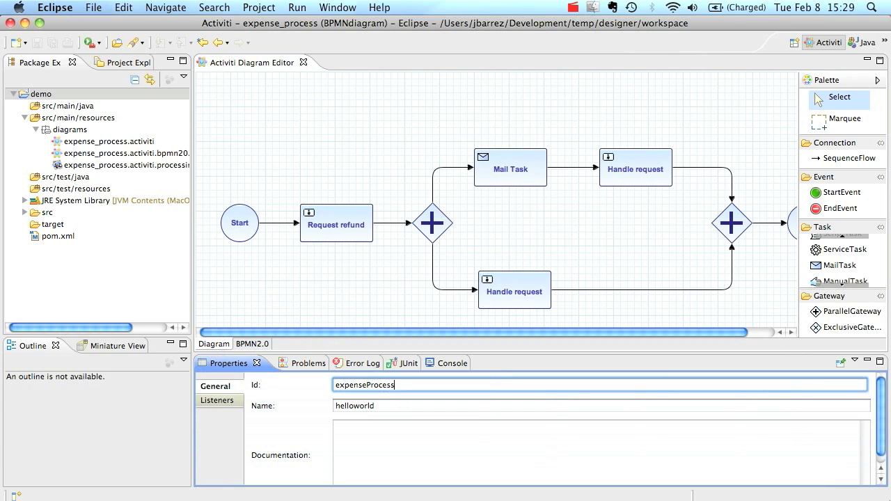
{"action": "key", "text": "Tab"}
{"action": "type", "text": "The"}
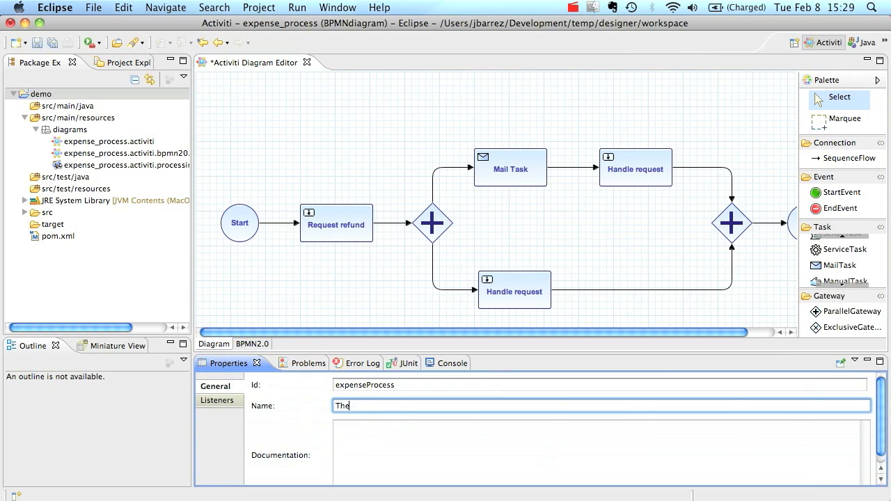
{"action": "type", "text": "expense process"}
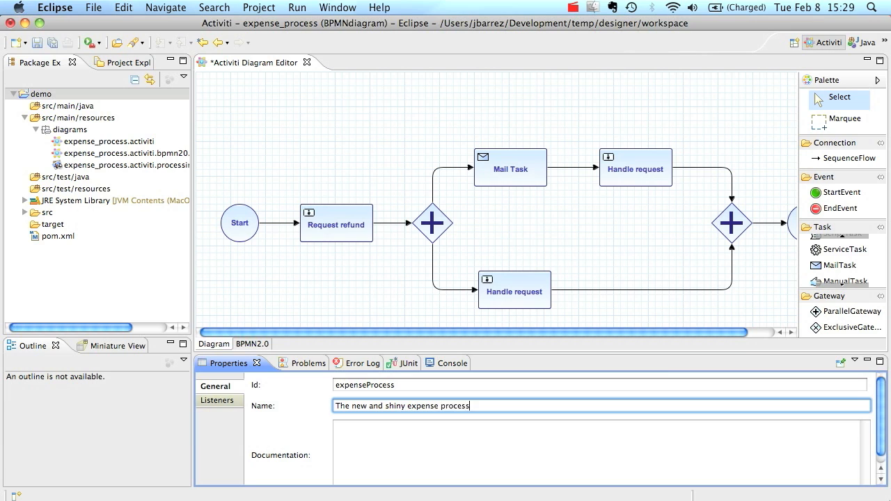
{"action": "left_click", "coordinate": [345, 286]}
{"action": "key", "text": "super+s"}
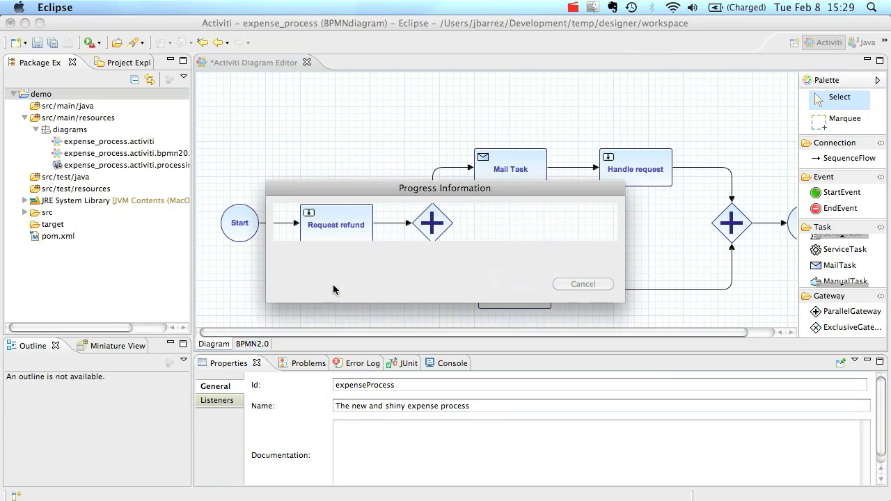
Export to BPMN 2.0 XML and open expense_process.activiti.bpmn20.xml in the XML Editor
{"action": "right_click", "coordinate": [269, 116]}
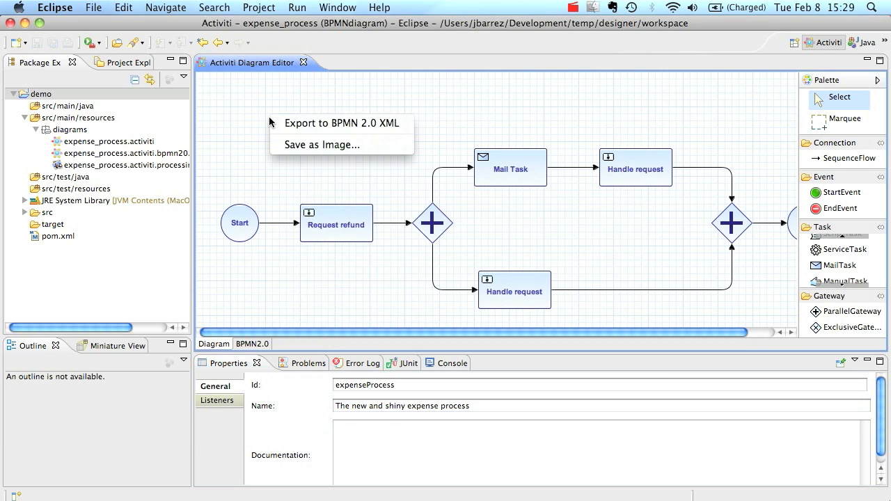
{"action": "left_click", "coordinate": [279, 123]}
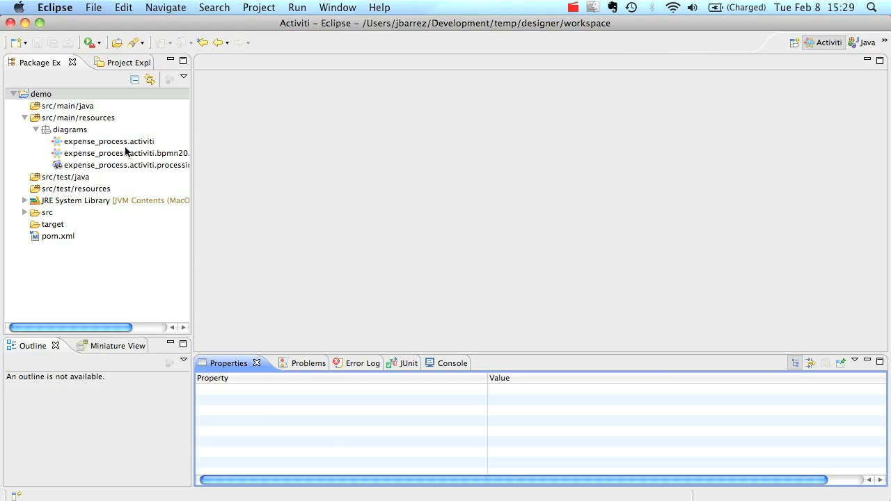
{"action": "double_click", "coordinate": [126, 153]}
{"action": "right_click", "coordinate": [246, 138]}
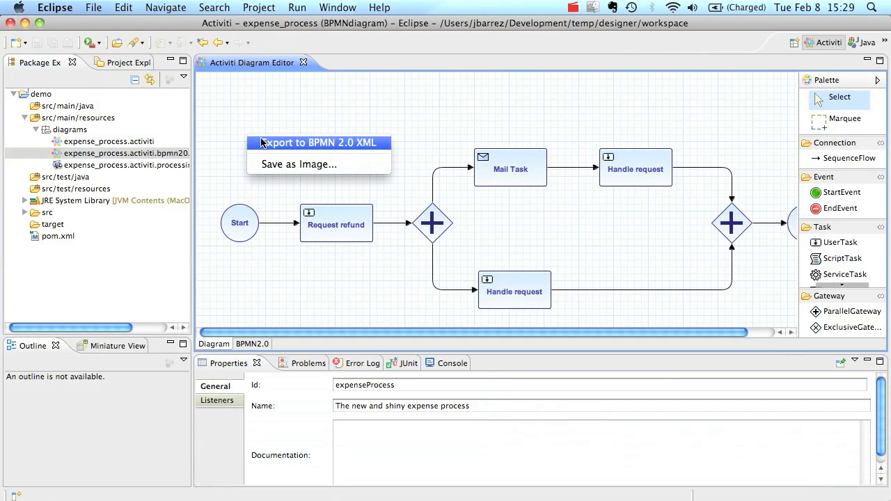
{"action": "left_click", "coordinate": [121, 152]}
{"action": "right_click", "coordinate": [122, 152]}
{"action": "mouse_move", "coordinate": [208, 94]}
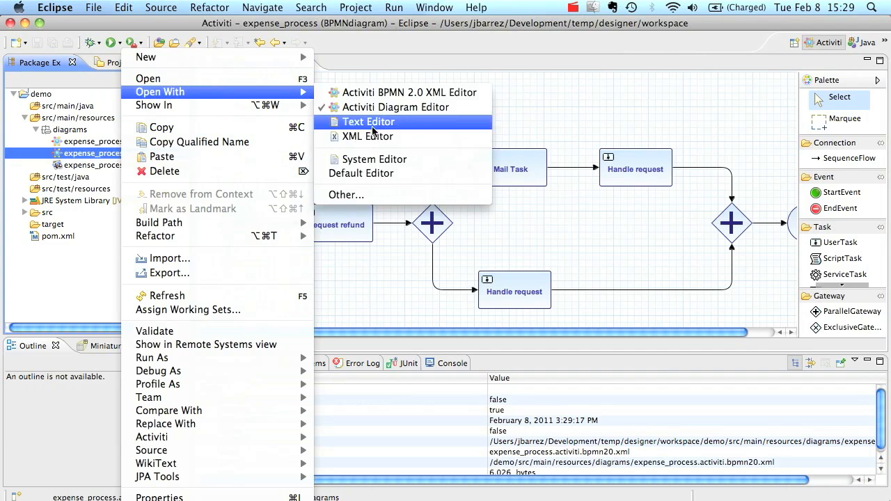
{"action": "left_click", "coordinate": [335, 137]}
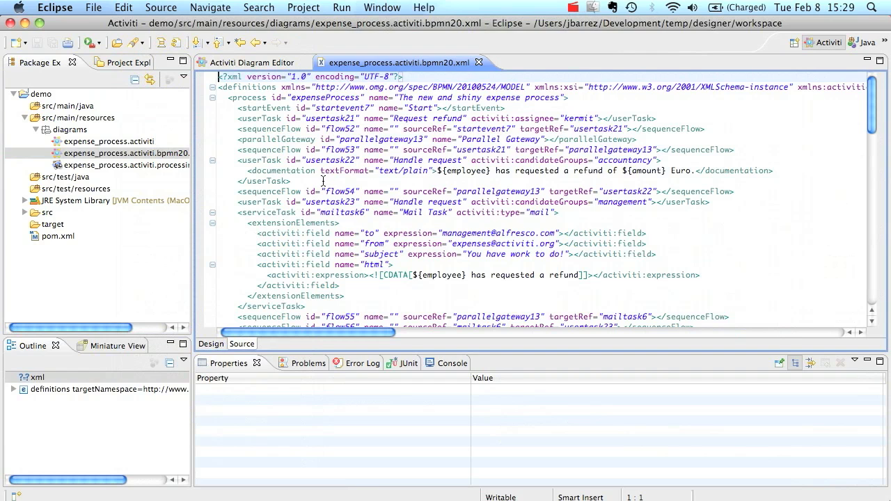
Scroll the exported XML down to the BPMNDiagram section, then return to the first line
{"action": "scroll", "coordinate": [381, 166], "scroll_direction": "down", "scroll_amount": 3}
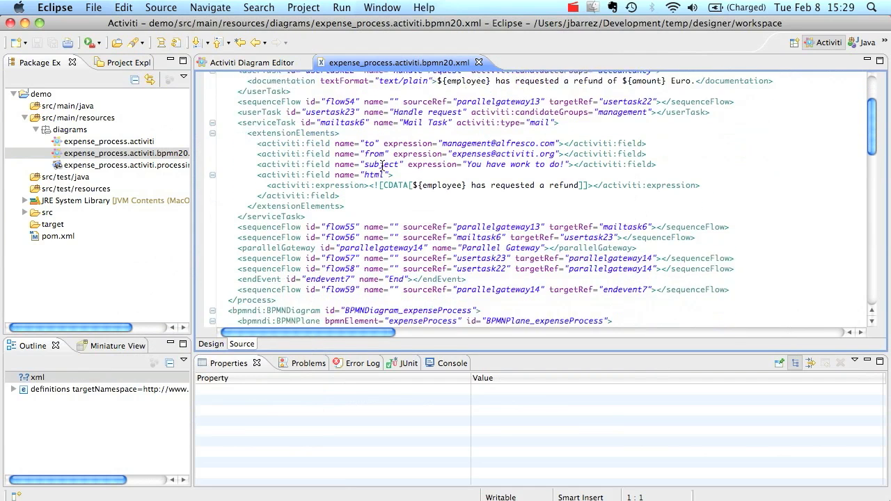
{"action": "scroll", "coordinate": [381, 166], "scroll_direction": "down", "scroll_amount": 5}
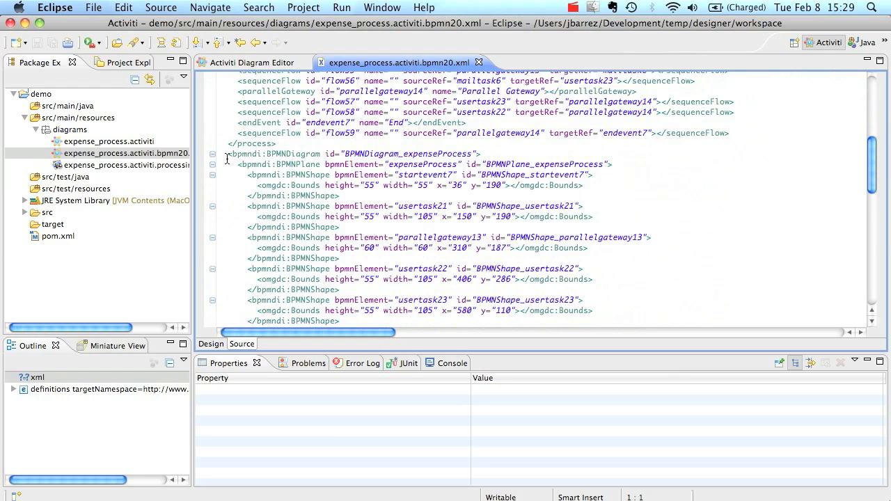
{"action": "left_click_drag", "start_coordinate": [227, 155], "coordinate": [486, 159]}
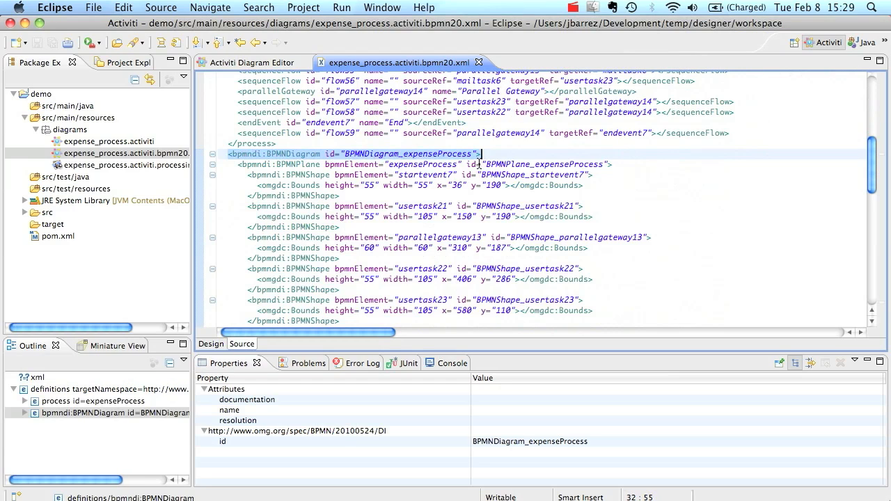
{"action": "scroll", "coordinate": [414, 220], "scroll_direction": "up", "scroll_amount": 4}
{"action": "scroll", "coordinate": [414, 219], "scroll_direction": "up", "scroll_amount": 3}
{"action": "scroll", "coordinate": [415, 218], "scroll_direction": "down", "scroll_amount": 4}
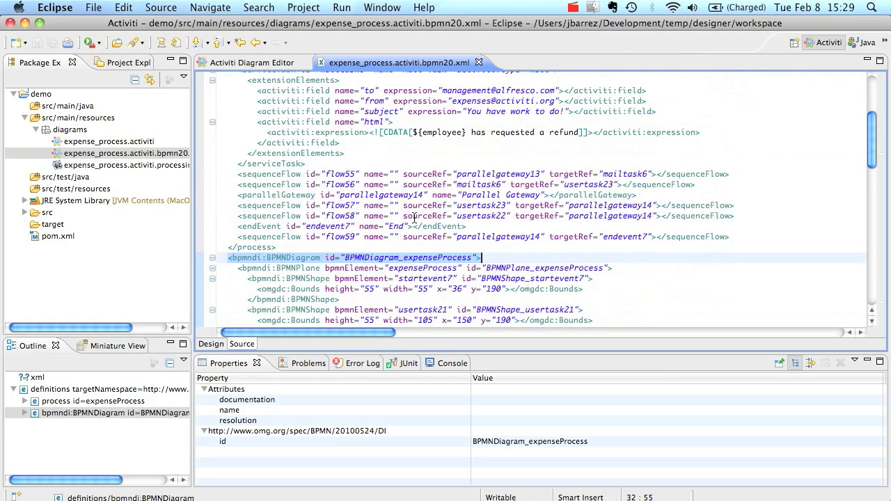
{"action": "scroll", "coordinate": [414, 218], "scroll_direction": "down", "scroll_amount": 6}
{"action": "scroll", "coordinate": [327, 200], "scroll_direction": "up", "scroll_amount": 10}
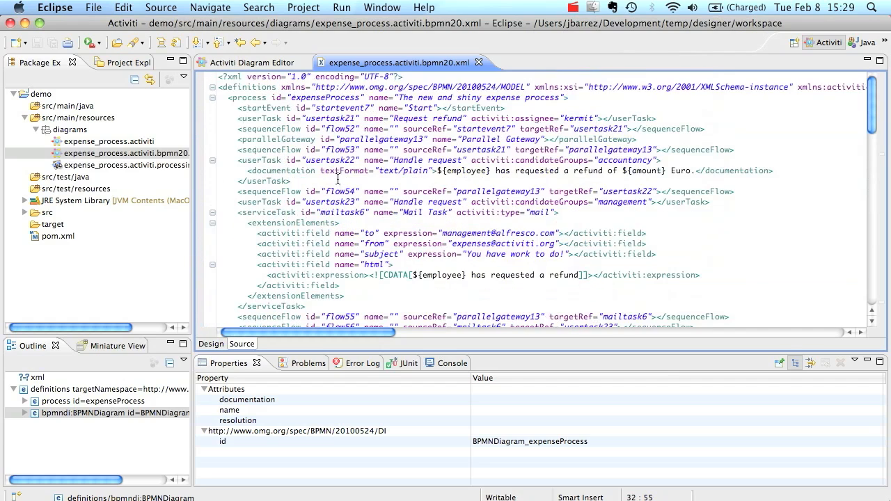
Generate an Activiti unit test from expense_process.activiti.bpmn20.xml
{"action": "right_click", "coordinate": [97, 154]}
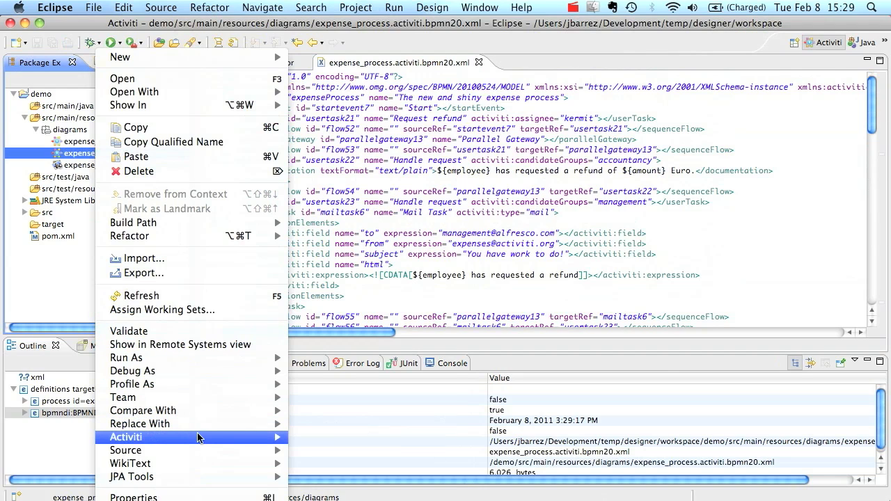
{"action": "mouse_move", "coordinate": [198, 438]}
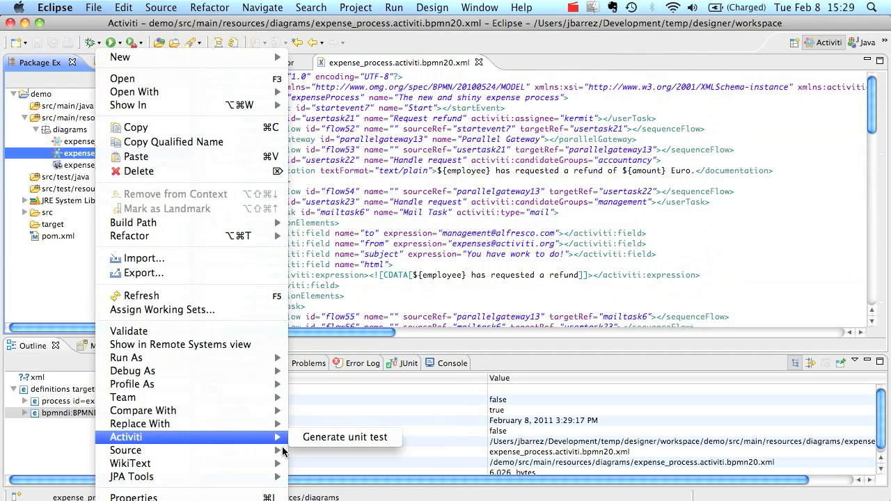
{"action": "left_click", "coordinate": [323, 438]}
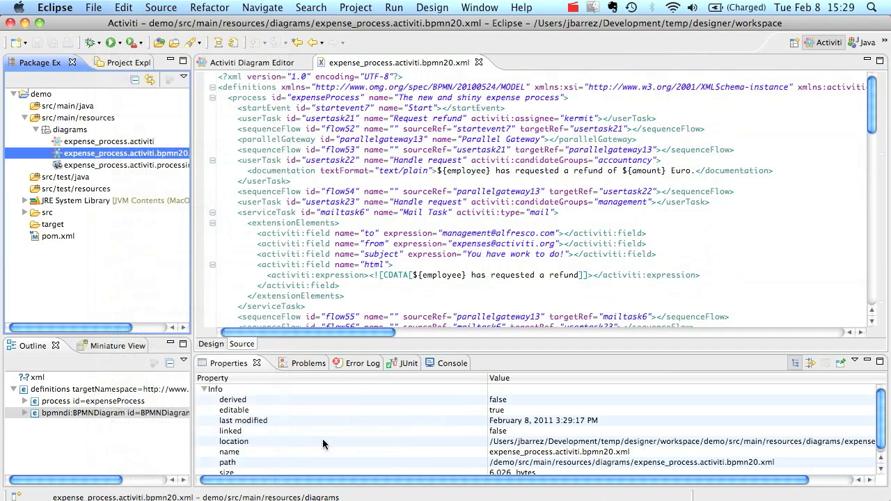
Open src/test/resources/activiti.cfg.xml and expand the org.activiti.designer.test package in src/test/java
{"action": "left_click", "coordinate": [24, 189]}
{"action": "double_click", "coordinate": [95, 203]}
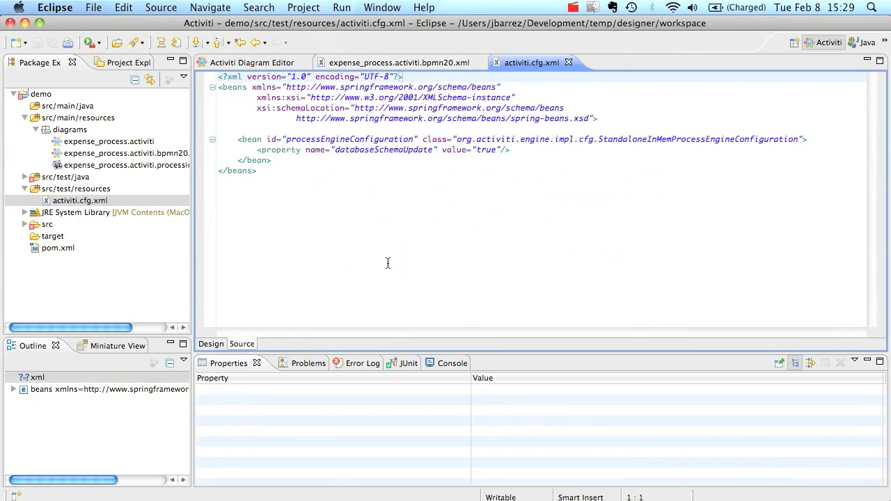
{"action": "left_click_drag", "start_coordinate": [599, 143], "coordinate": [693, 144]}
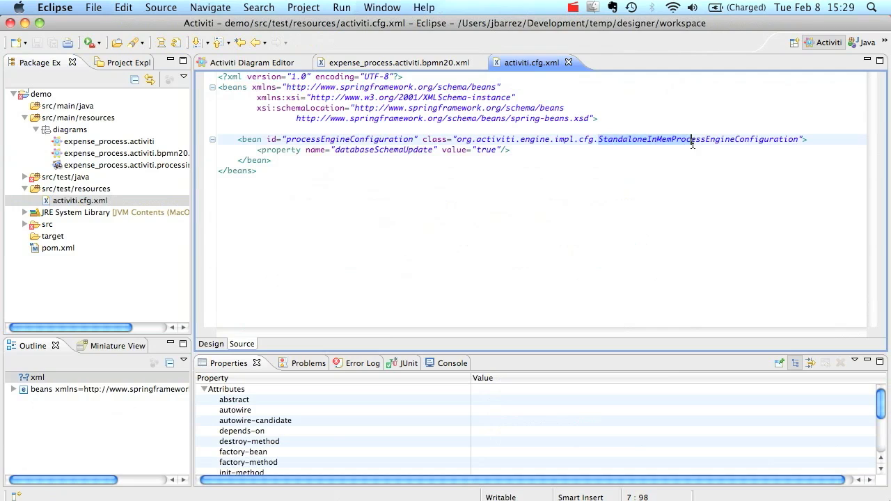
{"action": "left_click", "coordinate": [585, 222]}
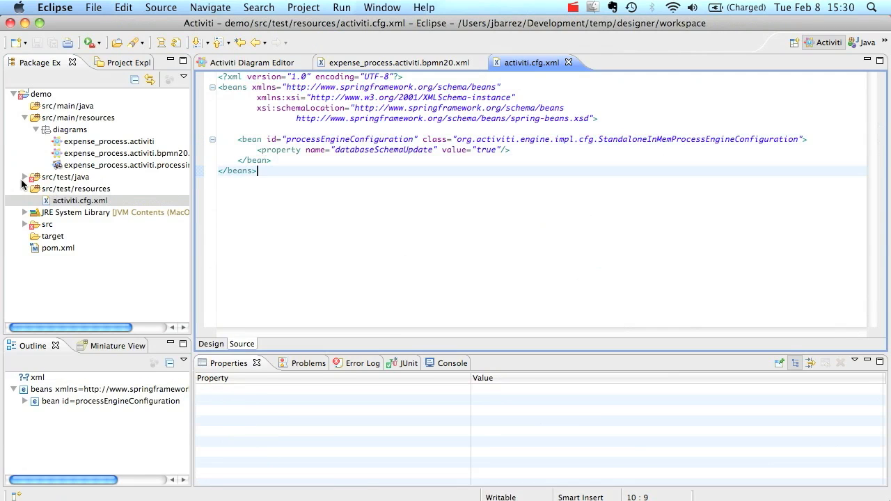
{"action": "left_click", "coordinate": [24, 178]}
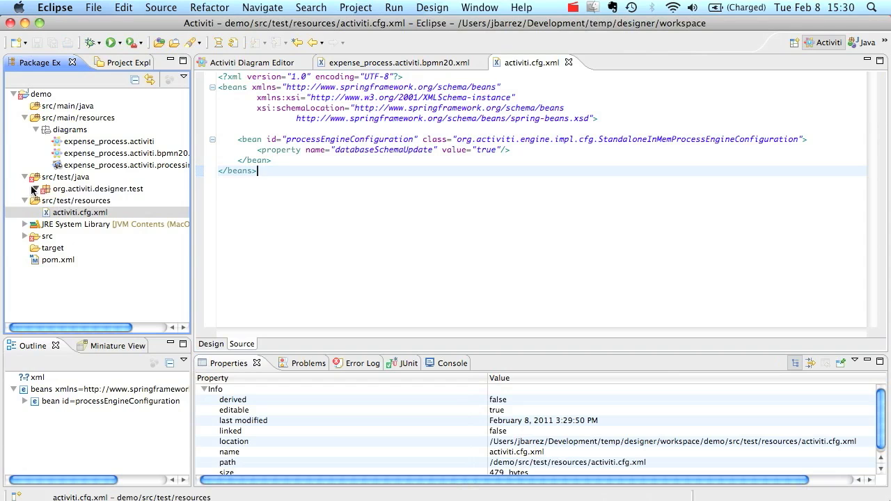
{"action": "left_click", "coordinate": [34, 188]}
Open ProcessTestExpenseProcess.java and enable Maven dependency management on the demo project
{"action": "double_click", "coordinate": [89, 200]}
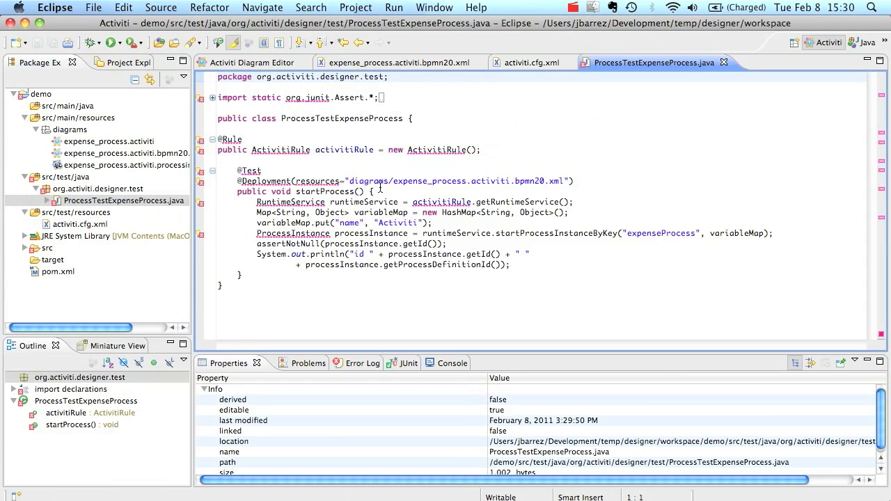
{"action": "right_click", "coordinate": [45, 96]}
{"action": "mouse_move", "coordinate": [200, 390]}
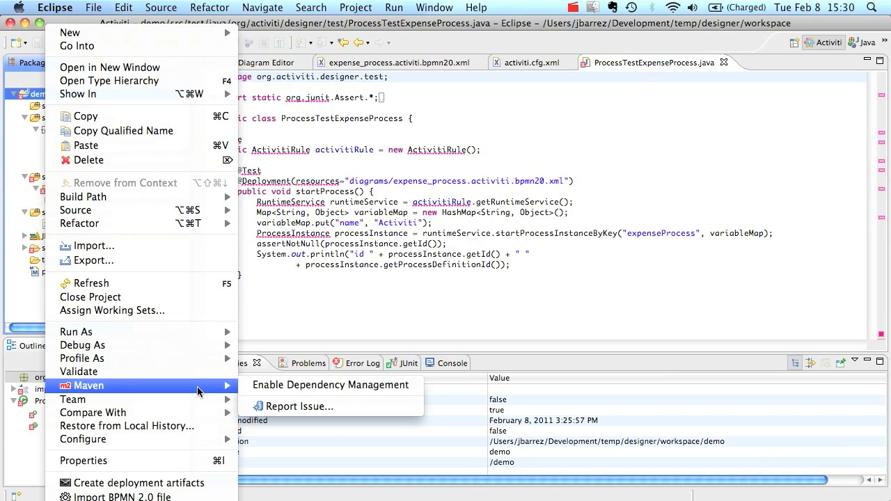
{"action": "left_click", "coordinate": [275, 388]}
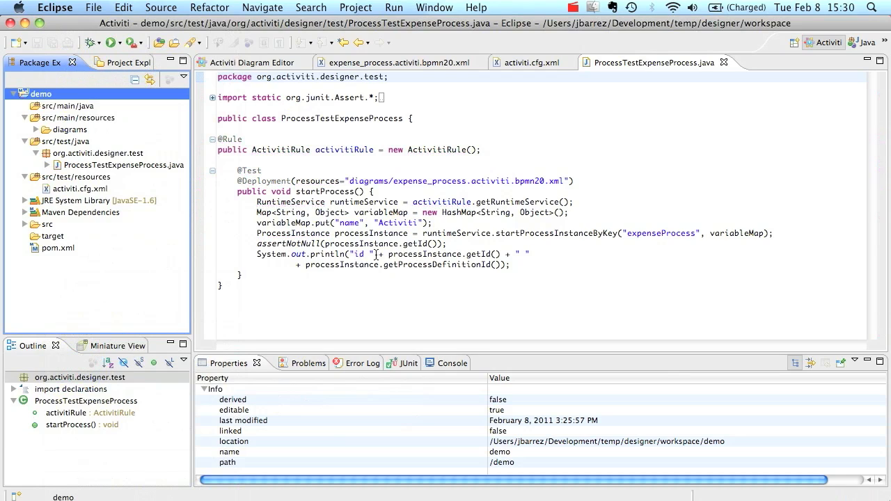
{"action": "left_click", "coordinate": [230, 195]}
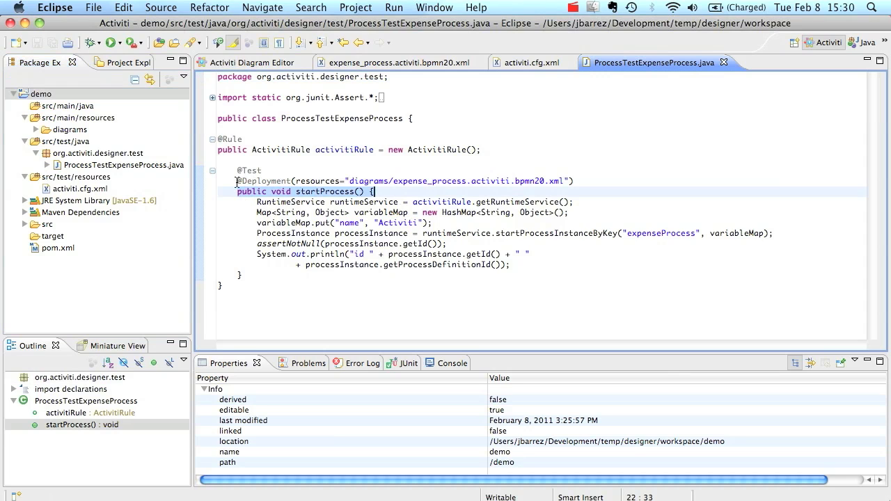
{"action": "left_click", "coordinate": [272, 181]}
{"action": "left_click_drag", "start_coordinate": [272, 181], "coordinate": [572, 182]}
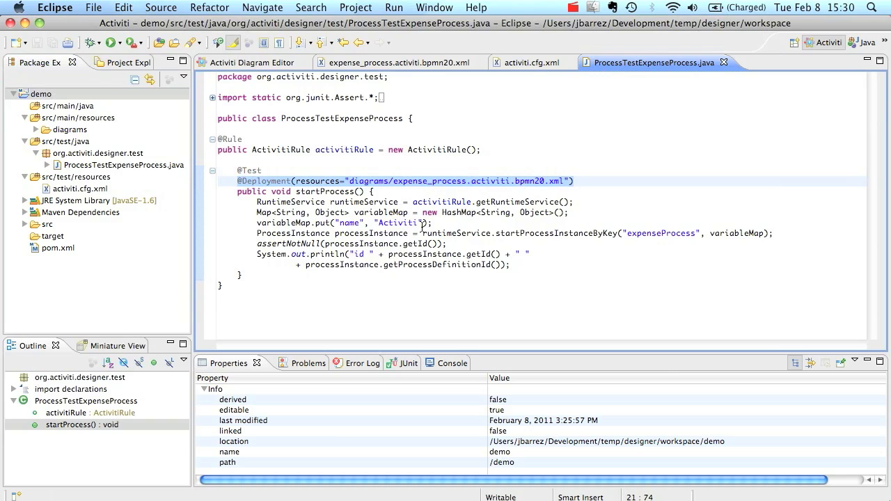
{"action": "left_click_drag", "start_coordinate": [257, 235], "coordinate": [751, 241]}
Run ProcessTestExpenseProcess as a JUnit test, printing 'id 5 expenseProcess:1:4' to the console
{"action": "left_click_drag", "start_coordinate": [254, 254], "coordinate": [530, 274]}
{"action": "right_click", "coordinate": [400, 213]}
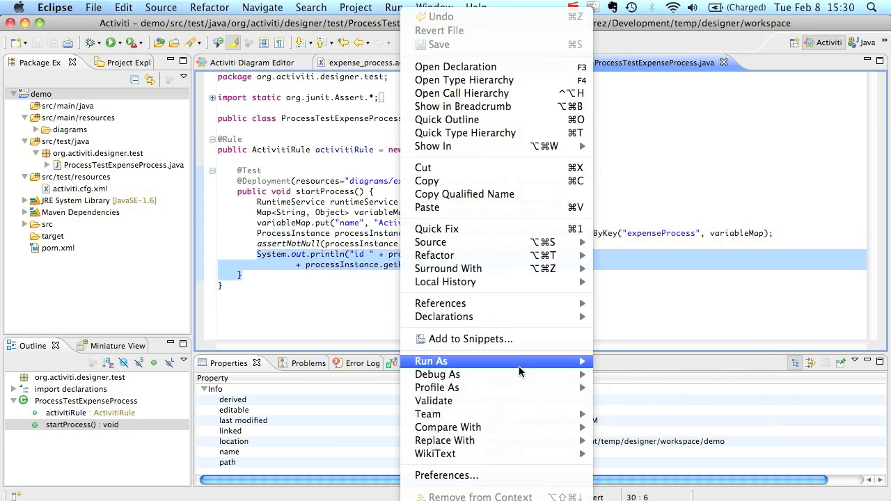
{"action": "mouse_move", "coordinate": [571, 363]}
{"action": "left_click", "coordinate": [627, 380]}
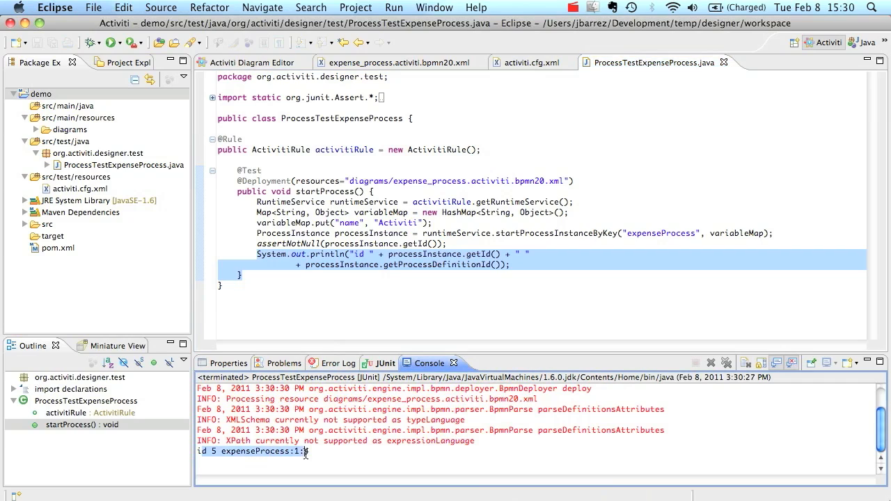
{"action": "left_click", "coordinate": [376, 233]}
Delete the println statement that prints the instance id
{"action": "left_click_drag", "start_coordinate": [517, 265], "coordinate": [264, 255]}
{"action": "type", "text": "S"}
{"action": "key", "text": "BackSpace"}
{"action": "key", "text": "Return"}
Rename the process variable to employee and set its value to an employee name
{"action": "double_click", "coordinate": [355, 224]}
{"action": "type", "text": "employee"}
{"action": "double_click", "coordinate": [409, 223]}
{"action": "type", "text": "Kermit"}
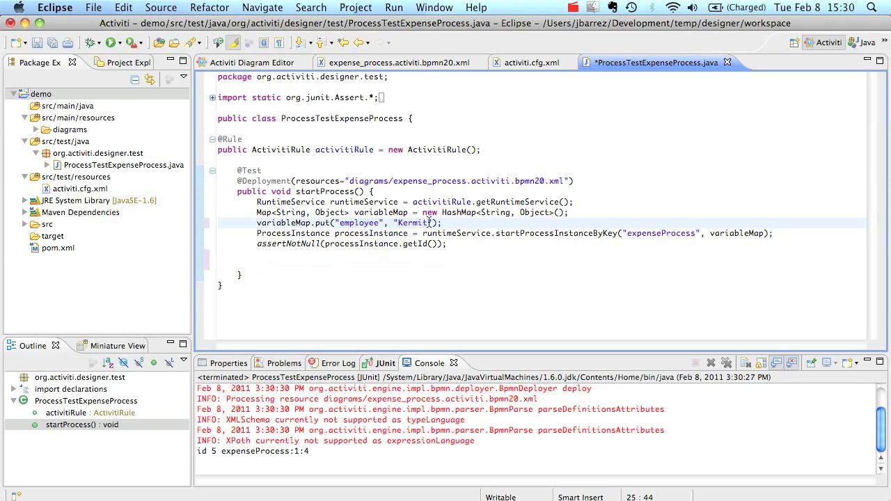
Add a second variable, amount, with value 123 by duplicating the employee line
{"action": "left_click_drag", "start_coordinate": [442, 223], "coordinate": [257, 224]}
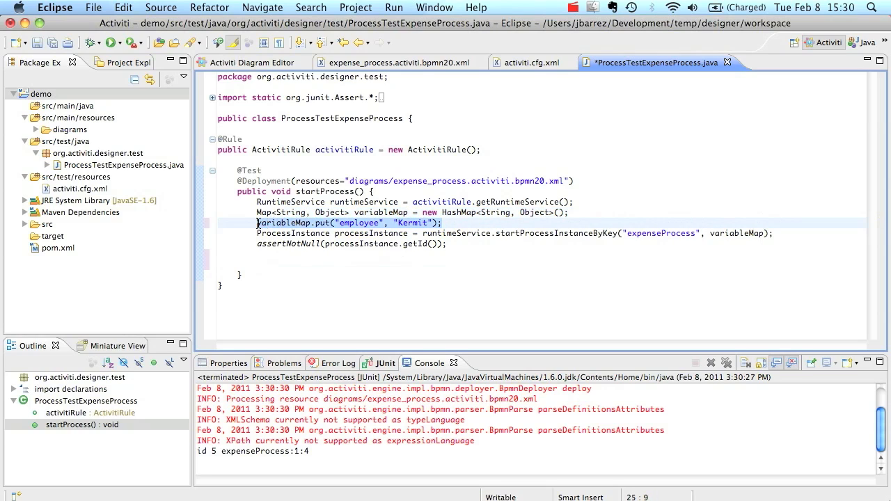
{"action": "key", "text": "super+c"}
{"action": "left_click", "coordinate": [457, 227]}
{"action": "key", "text": "Return"}
{"action": "key", "text": "super+v"}
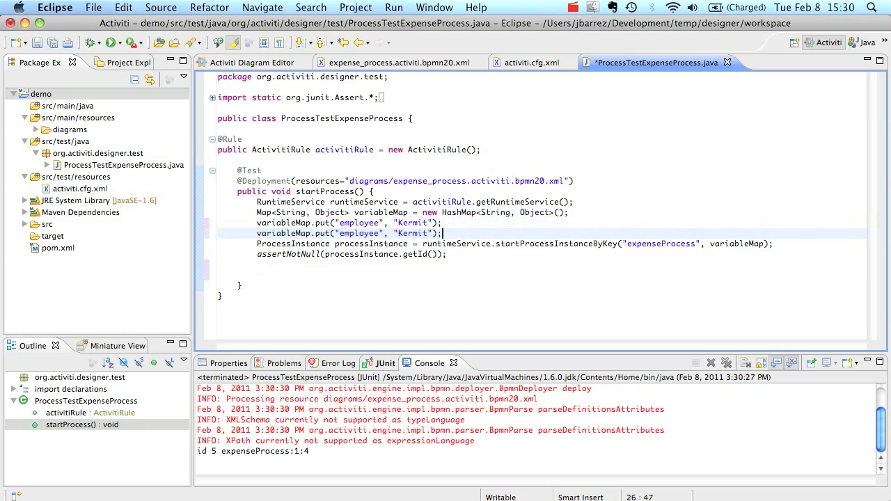
{"action": "double_click", "coordinate": [354, 235]}
{"action": "type", "text": "amount"}
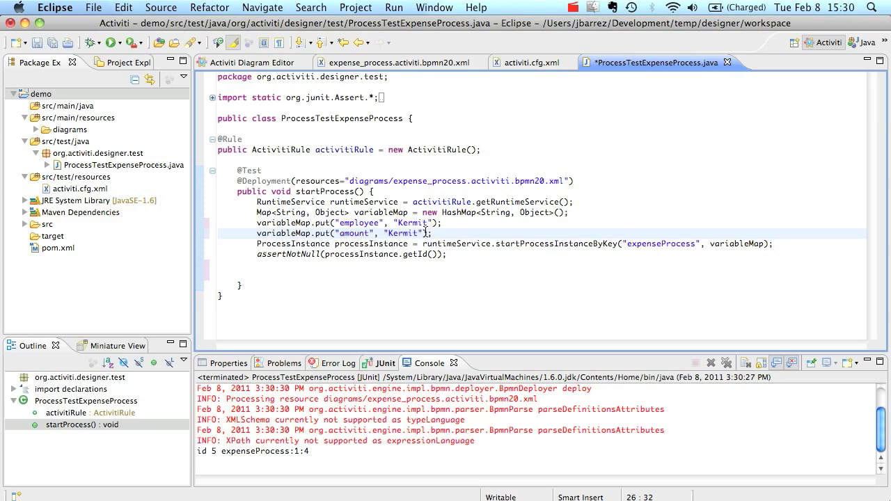
{"action": "left_click_drag", "start_coordinate": [426, 233], "coordinate": [385, 233]}
{"action": "type", "text": "123"}
Fetch the single task with activitiRule.getTaskService().createTaskQuery().singleResult()
{"action": "left_click", "coordinate": [274, 278]}
{"action": "left_click", "coordinate": [278, 63]}
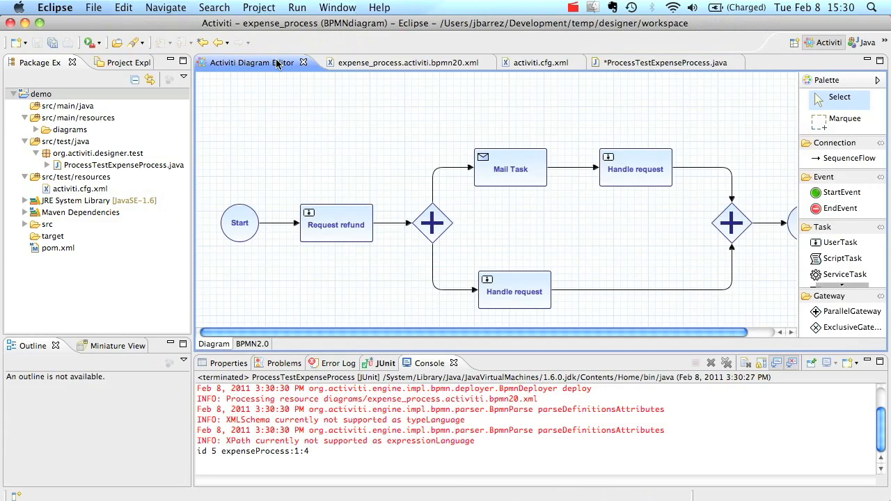
{"action": "left_click", "coordinate": [685, 62]}
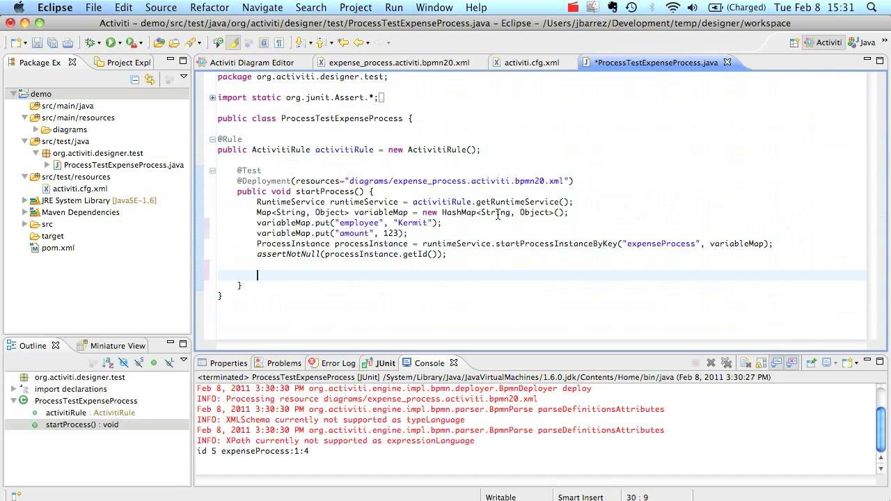
{"action": "type", "text": "Task"}
{"action": "key", "text": "ctrl+space"}
{"action": "key", "text": "Return"}
{"action": "type", "text": "task = act"}
{"action": "key", "text": "ctrl+space"}
{"action": "key", "text": "Return"}
{"action": "type", "text": ".getTaskService().cre"}
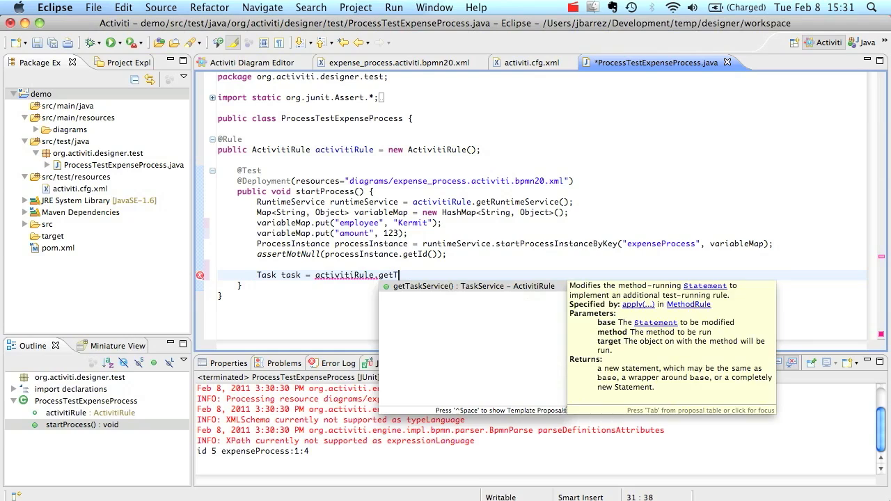
{"action": "key", "text": "Return"}
{"action": "type", "text": ".c"}
{"action": "key", "text": "Return"}
{"action": "type", "text": ".singleResult();"}
{"action": "key", "text": "Return"}
{"action": "type", "text": ";"}
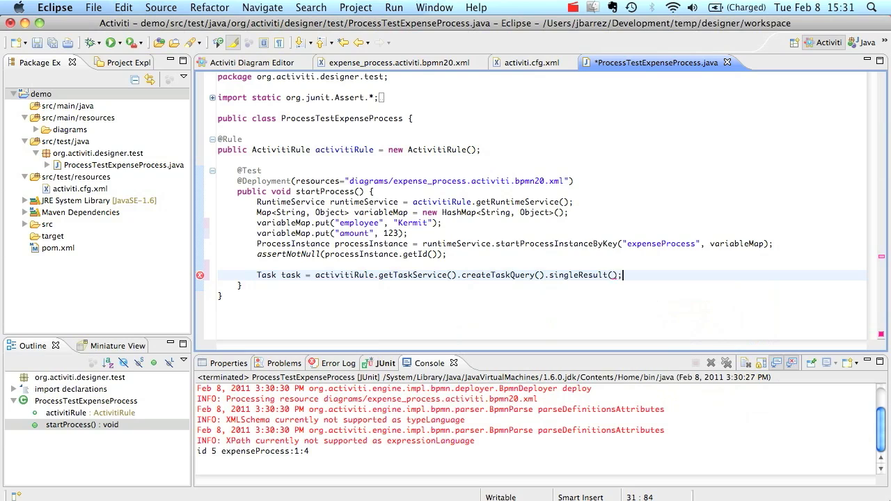
Add assertEquals("Request refund", task.getName()) and save the test class
{"action": "key", "text": "Return"}
{"action": "type", "text": "assertE"}
{"action": "key", "text": "ctrl+space"}
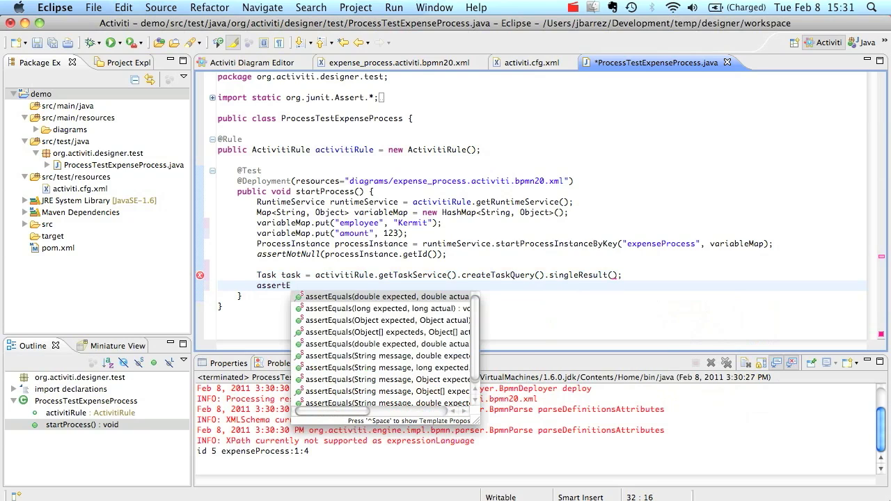
{"action": "key", "text": "Return"}
{"action": "type", "text": "\"\""}
{"action": "type", "text": "Request refund"}
{"action": "key", "text": "Tab"}
{"action": "type", "text": "task.get"}
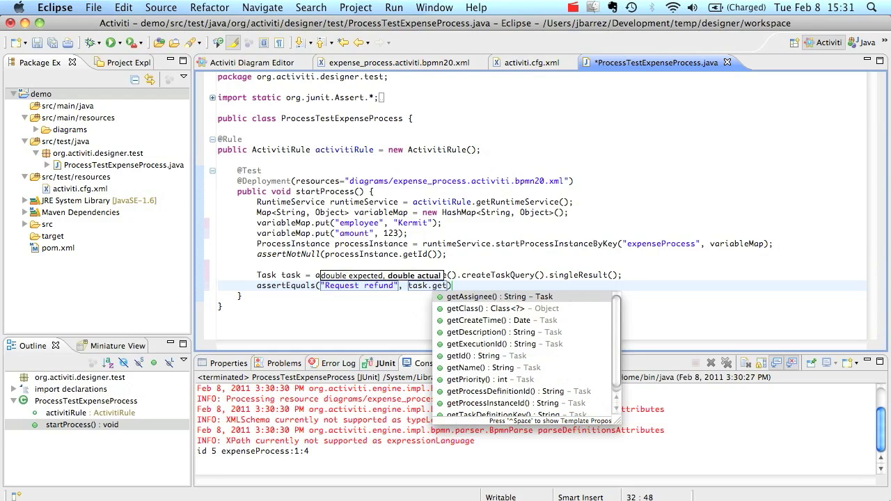
{"action": "type", "text": "Name()"}
{"action": "key", "text": "Return"}
{"action": "key", "text": "Tab"}
{"action": "key", "text": "Left"}
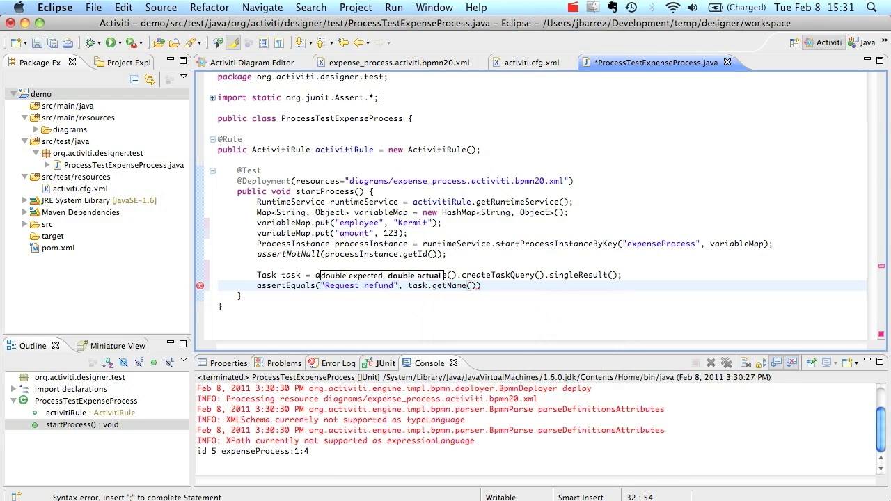
{"action": "key", "text": "Right"}
{"action": "type", "text": ";"}
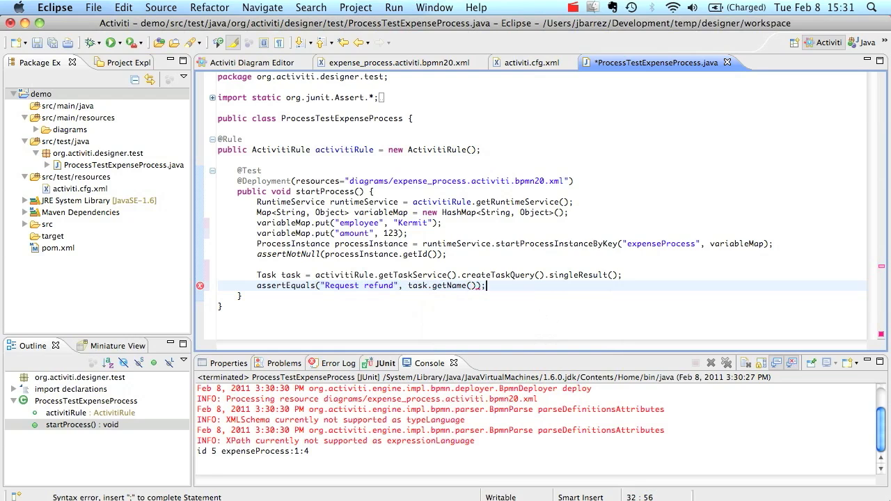
{"action": "key", "text": "super+s"}
{"action": "right_click", "coordinate": [320, 184]}
Rerun the test as JUnit and view the passing result: 1 run, 0 errors, 0 failures
{"action": "mouse_move", "coordinate": [488, 363]}
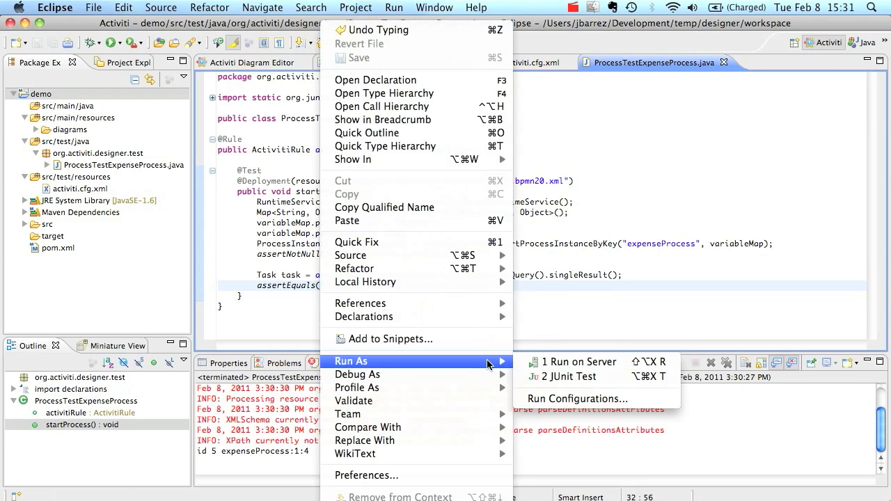
{"action": "left_click", "coordinate": [560, 376]}
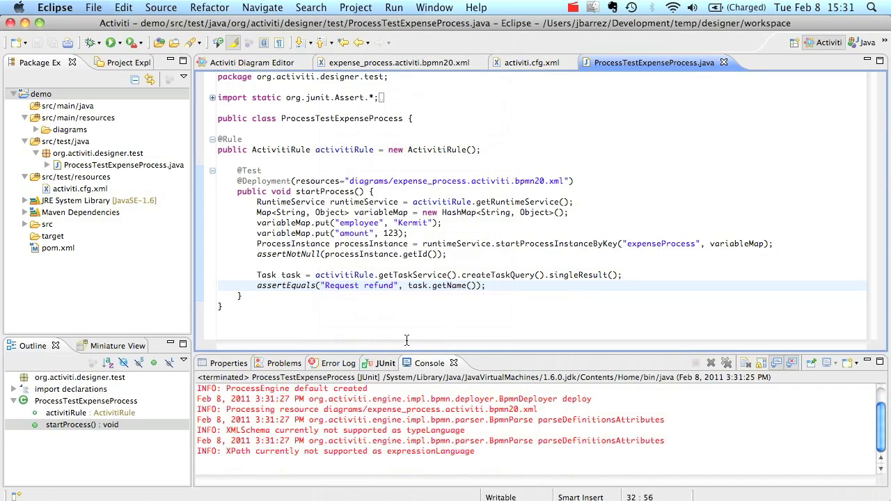
{"action": "left_click", "coordinate": [388, 365]}
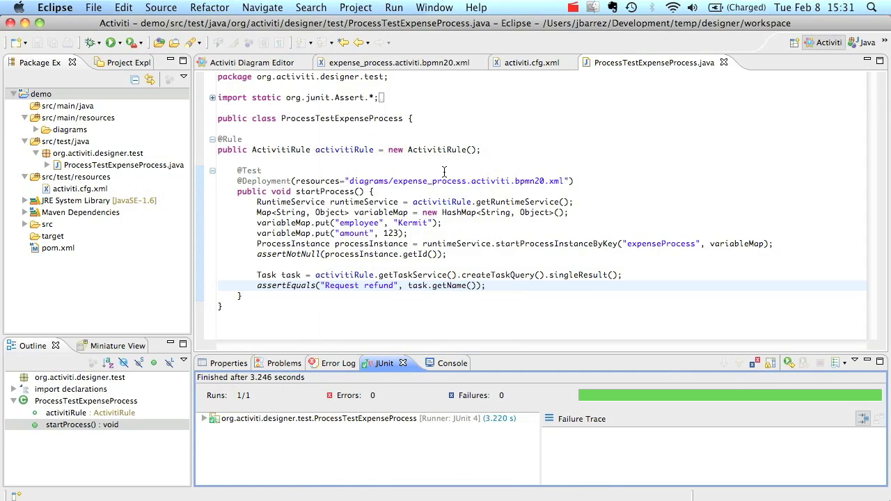
Bring the expense_process diagram back in front of the test code
{"action": "mouse_move", "coordinate": [409, 150]}
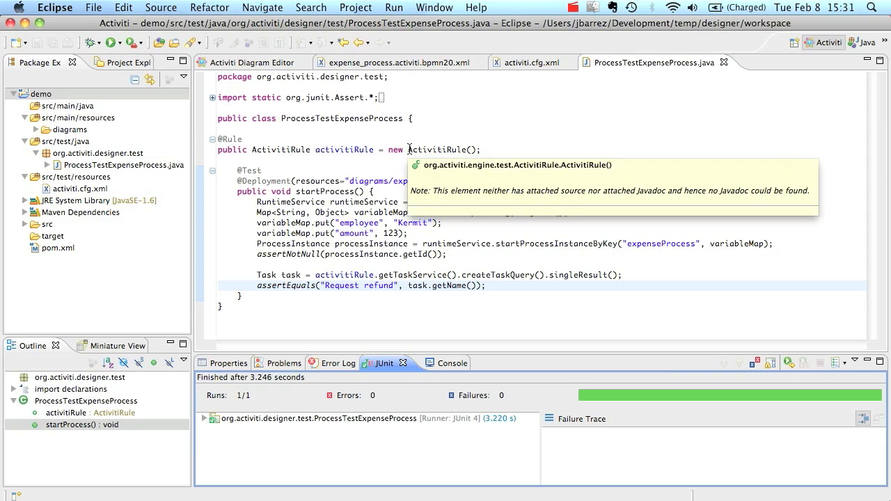
{"action": "left_click", "coordinate": [279, 64]}
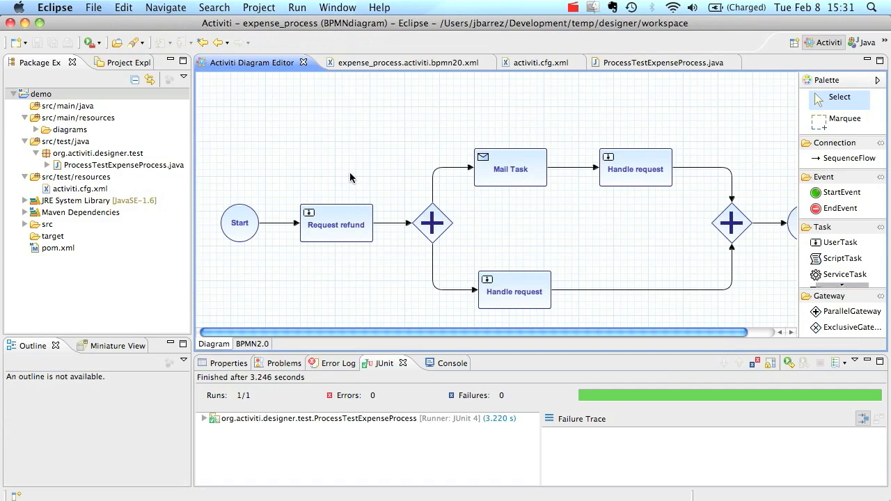
{"action": "scroll", "coordinate": [350, 172], "scroll_direction": "right", "scroll_amount": 4}
{"action": "scroll", "coordinate": [349, 172], "scroll_direction": "left", "scroll_amount": 4}
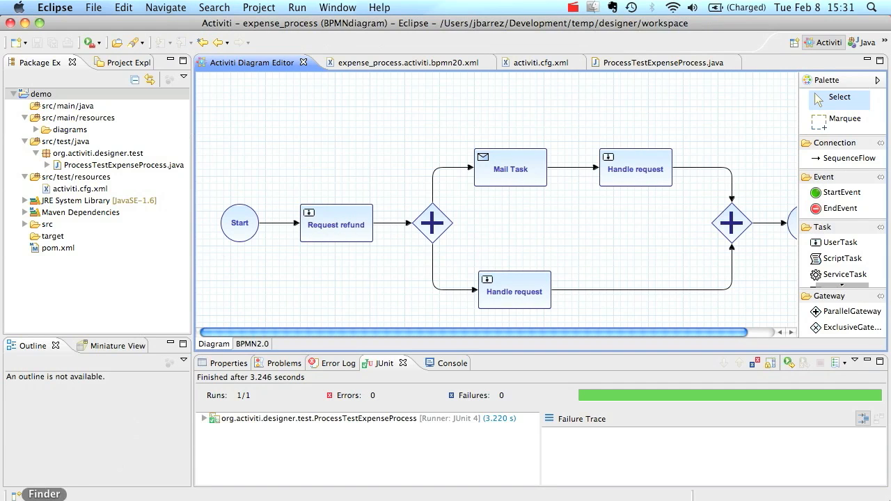
{"action": "left_click", "coordinate": [44, 498]}
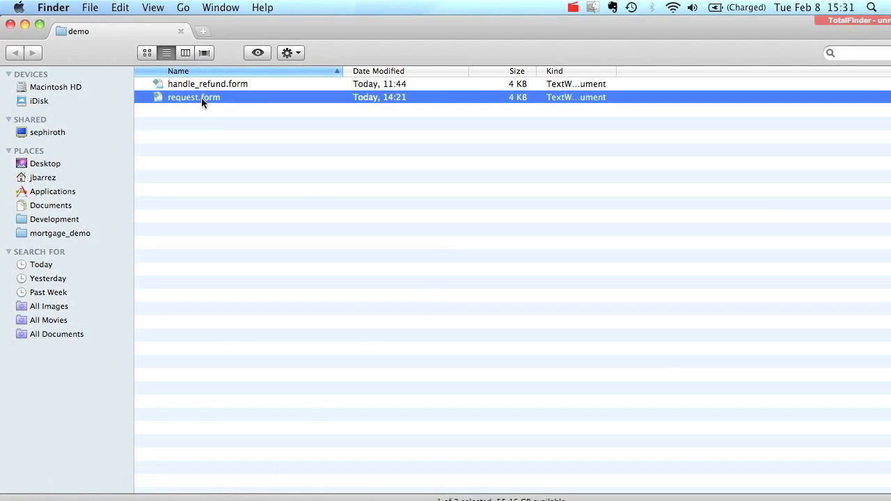
{"action": "double_click", "coordinate": [202, 98]}
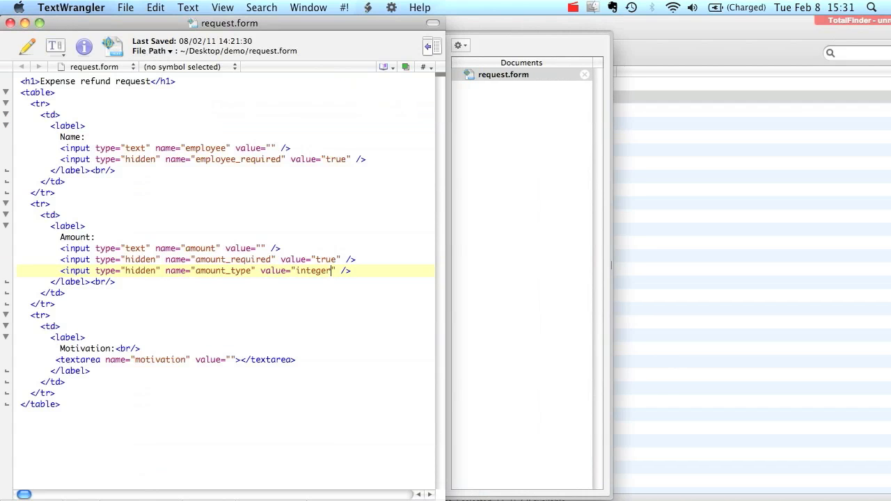
{"action": "key", "text": "shift+Right"}
{"action": "key", "text": "shift+Right"}
{"action": "key", "text": "shift+Right"}
{"action": "key", "text": "shift+Right"}
{"action": "key", "text": "shift+Right"}
{"action": "key", "text": "shift+Right"}
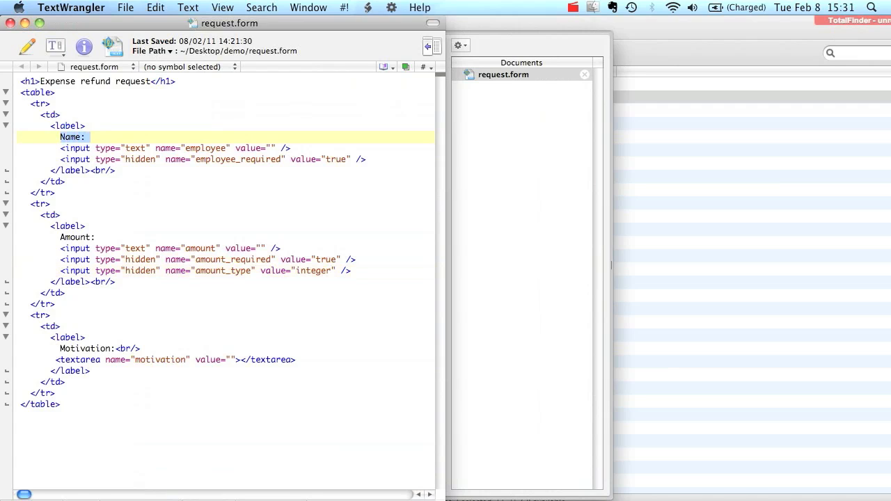
{"action": "double_click", "coordinate": [206, 149]}
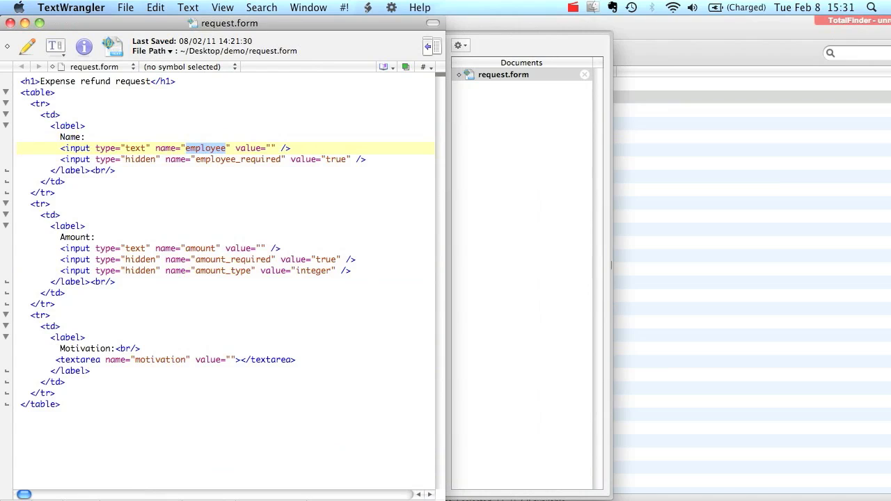
{"action": "left_click_drag", "start_coordinate": [45, 238], "coordinate": [100, 237]}
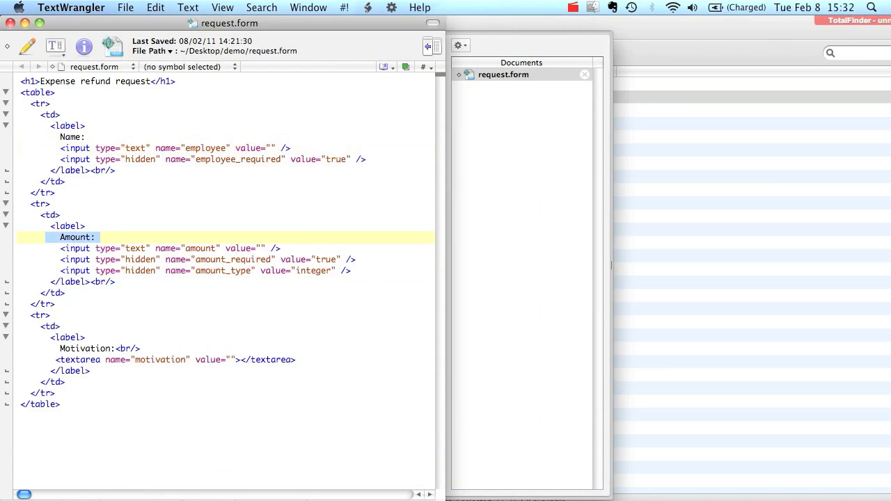
{"action": "left_click", "coordinate": [10, 23]}
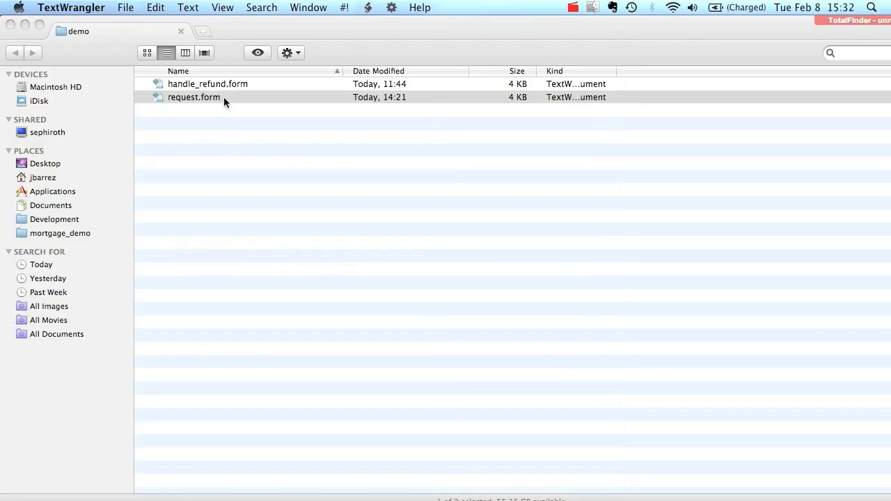
{"action": "double_click", "coordinate": [213, 84]}
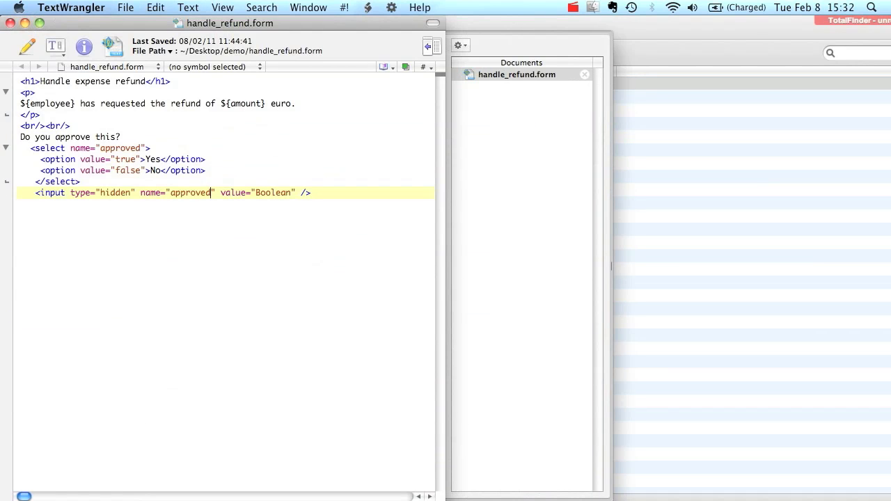
{"action": "left_click", "coordinate": [10, 23]}
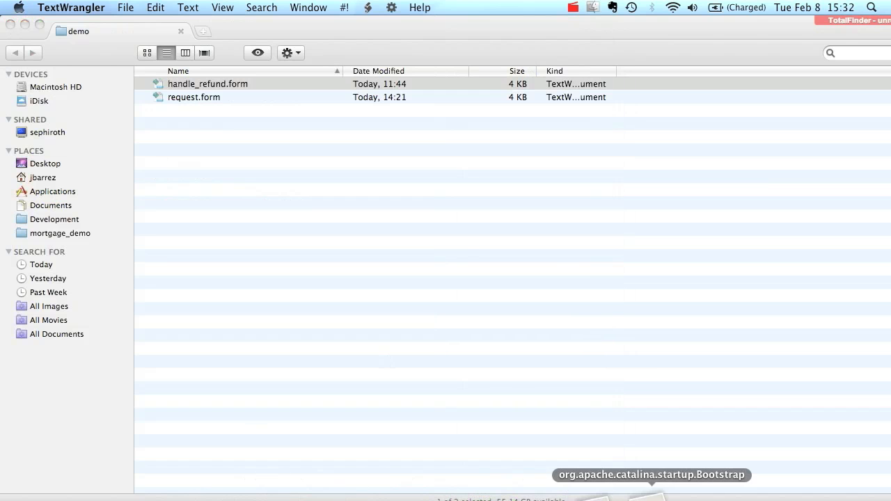
{"action": "left_click", "coordinate": [564, 496]}
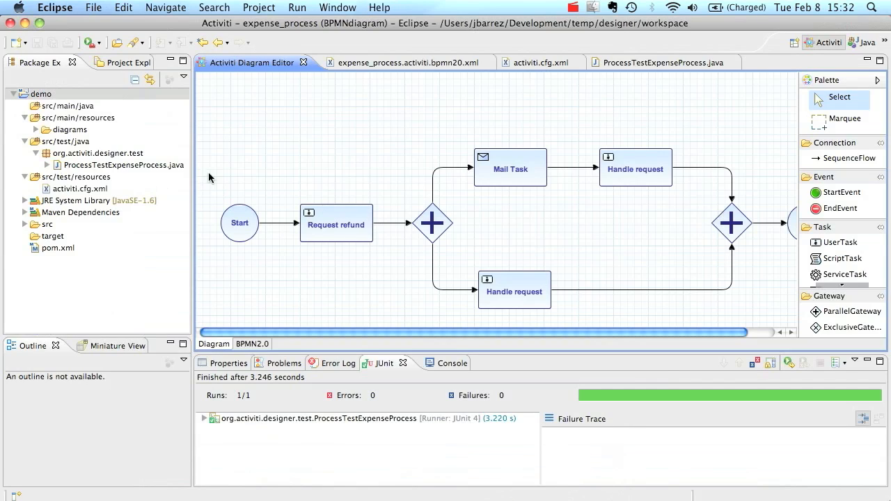
Set the Request refund task's form key to request.form
{"action": "left_click", "coordinate": [319, 224]}
{"action": "left_click", "coordinate": [235, 364]}
{"action": "left_click", "coordinate": [223, 401]}
{"action": "left_click", "coordinate": [383, 424]}
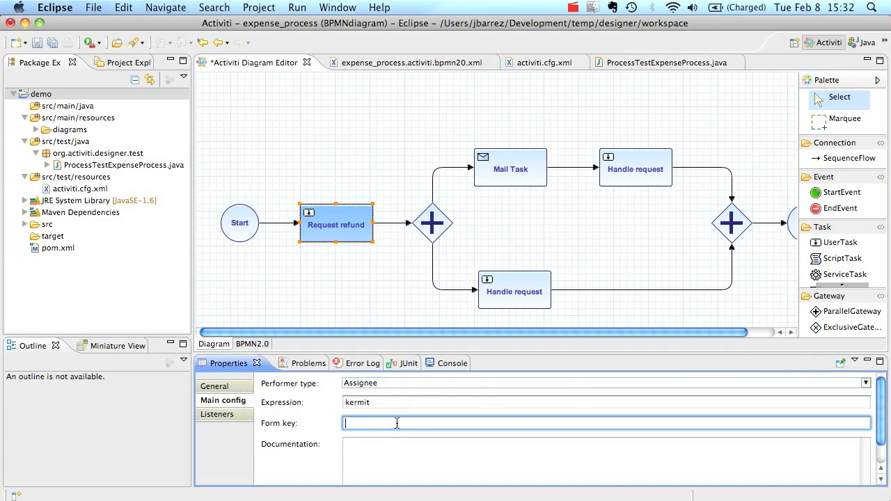
{"action": "type", "text": "request.form"}
Give both Handle request tasks form key handle_refund.form and save the diagram
{"action": "left_click", "coordinate": [626, 173]}
{"action": "left_click", "coordinate": [370, 424]}
{"action": "type", "text": "handle_refund"}
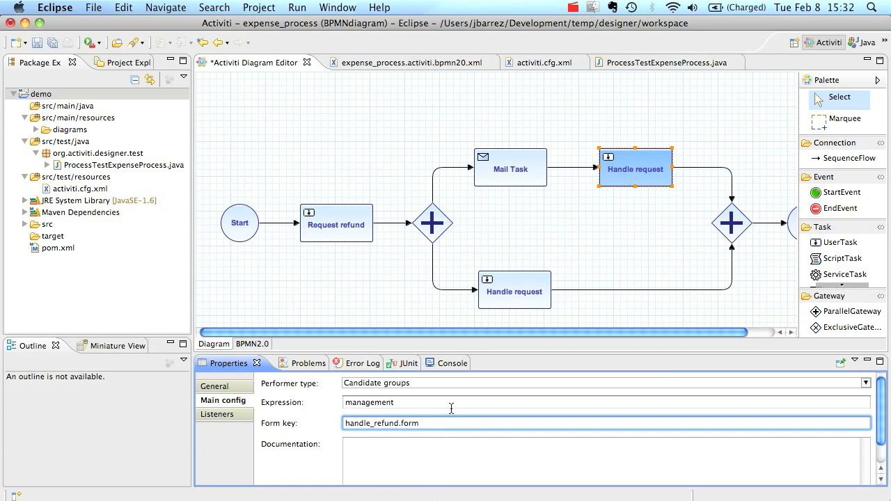
{"action": "left_click_drag", "start_coordinate": [438, 428], "coordinate": [363, 399]}
{"action": "key", "text": "super+c"}
{"action": "left_click", "coordinate": [535, 279]}
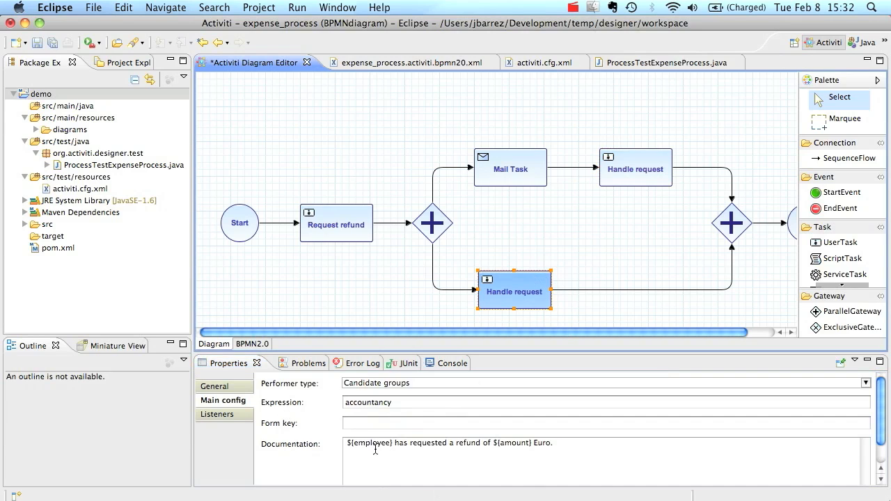
{"action": "left_click", "coordinate": [371, 423]}
{"action": "key", "text": "super+v"}
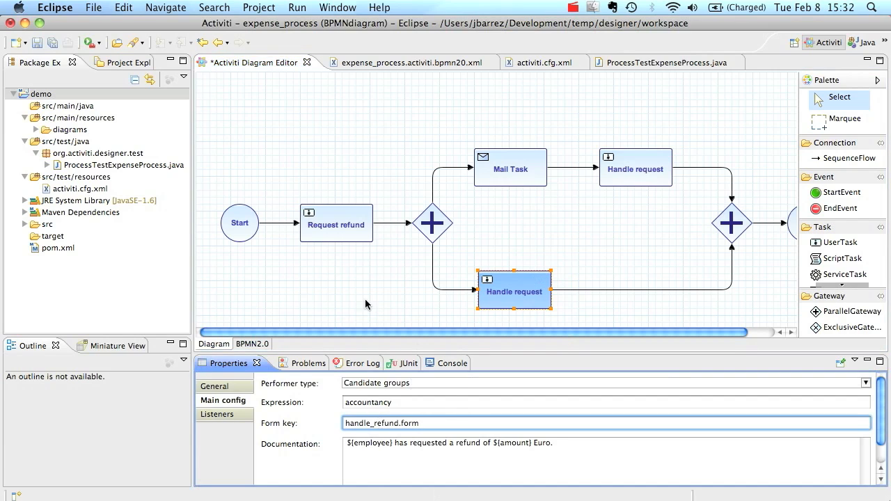
{"action": "key", "text": "super+s"}
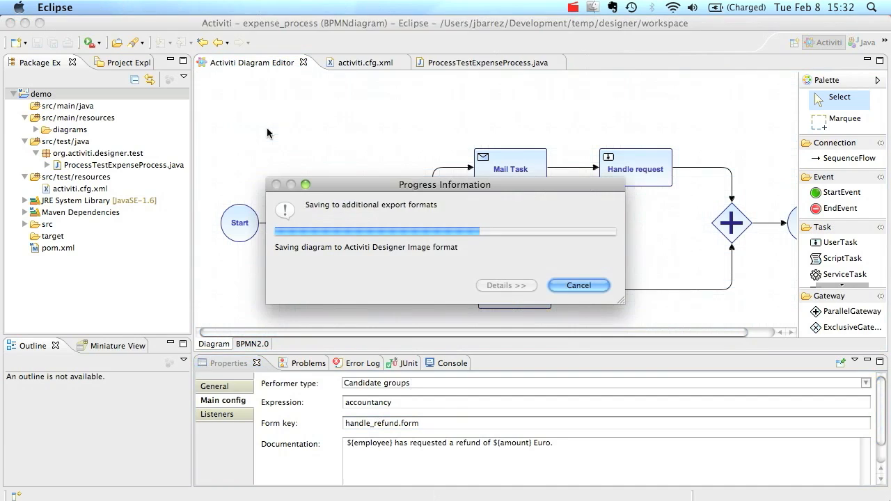
Export the diagram to BPMN 2.0 XML and close all editors
{"action": "right_click", "coordinate": [269, 124]}
{"action": "left_click", "coordinate": [316, 153]}
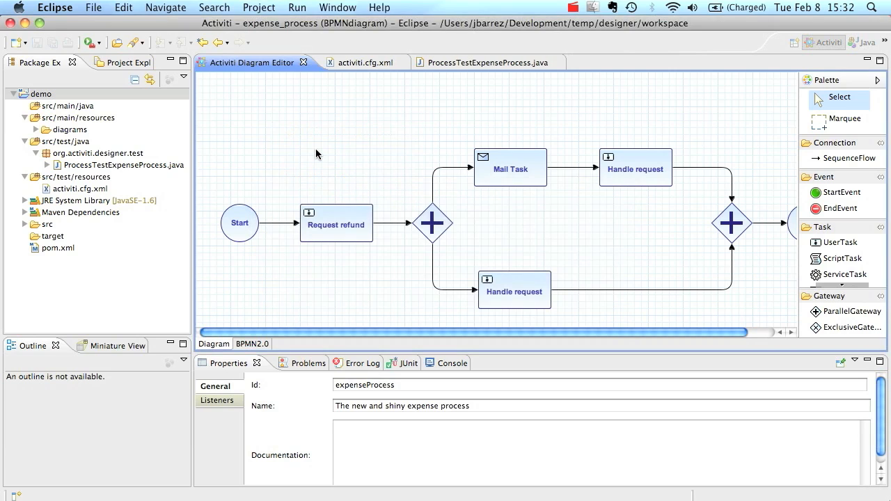
{"action": "left_click", "coordinate": [304, 64]}
{"action": "key", "text": "super+w"}
{"action": "key", "text": "super+w"}
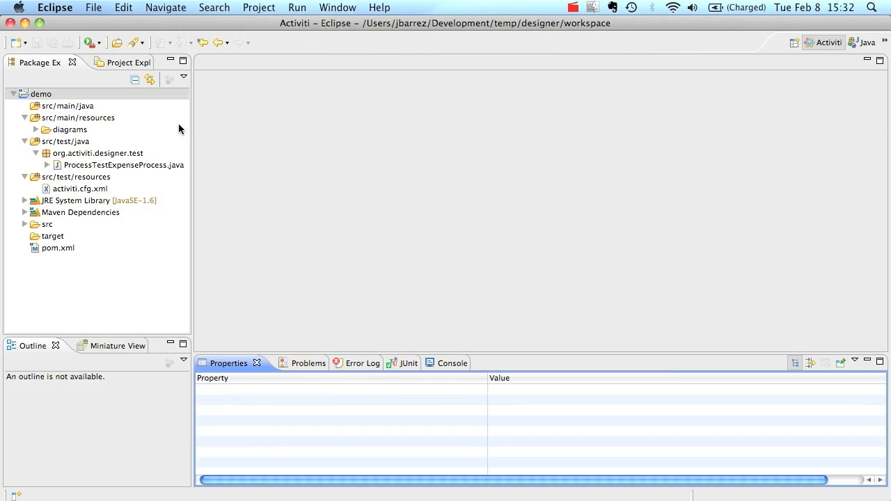
Copy expense_process.activiti.bpmn20.xml from the diagrams folder
{"action": "left_click", "coordinate": [33, 129]}
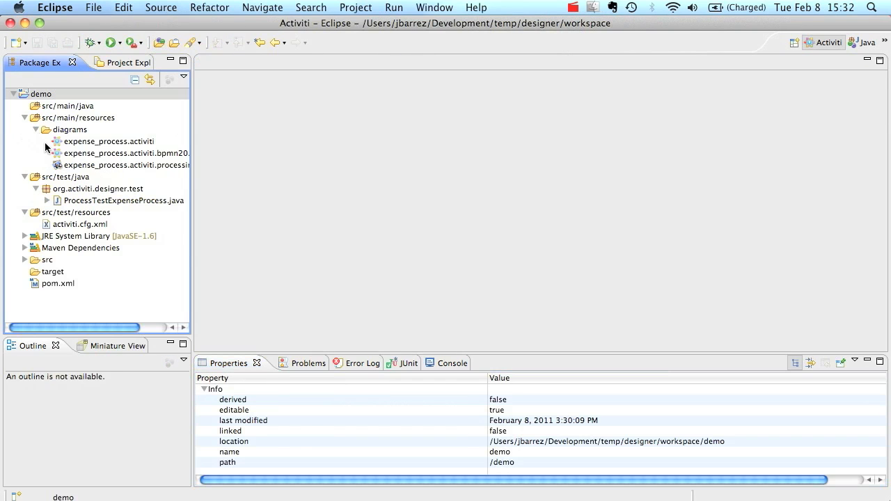
{"action": "left_click", "coordinate": [111, 154]}
{"action": "right_click", "coordinate": [111, 157]}
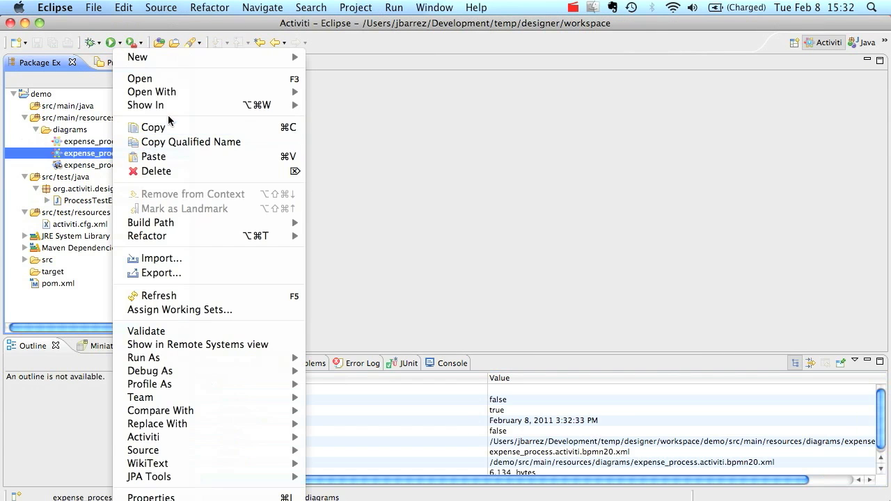
{"action": "left_click", "coordinate": [167, 125]}
{"action": "left_click", "coordinate": [42, 498]}
Paste the XML into demo and compress it with handle_refund.form and request.form into Archive.zip
{"action": "right_click", "coordinate": [308, 130]}
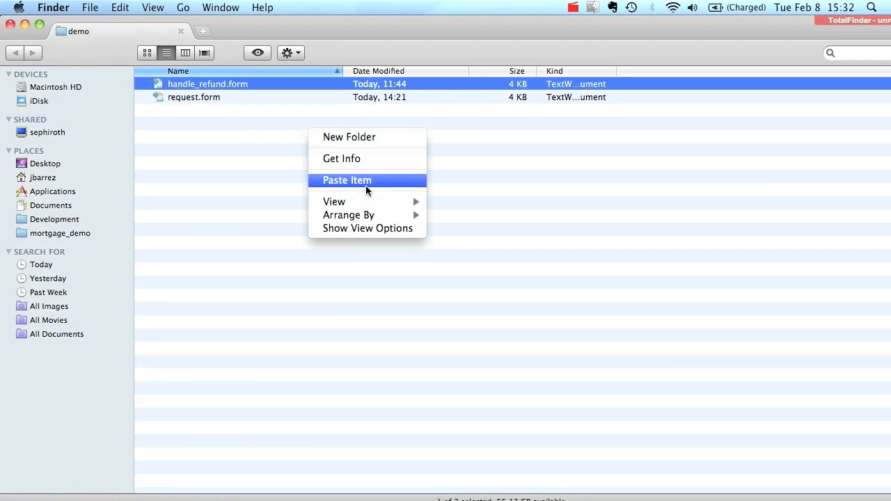
{"action": "left_click", "coordinate": [363, 180]}
{"action": "left_click", "coordinate": [185, 86]}
{"action": "left_click", "coordinate": [186, 97], "text": "super"}
{"action": "left_click", "coordinate": [186, 109], "text": "super"}
{"action": "right_click", "coordinate": [206, 102]}
{"action": "left_click", "coordinate": [287, 172]}
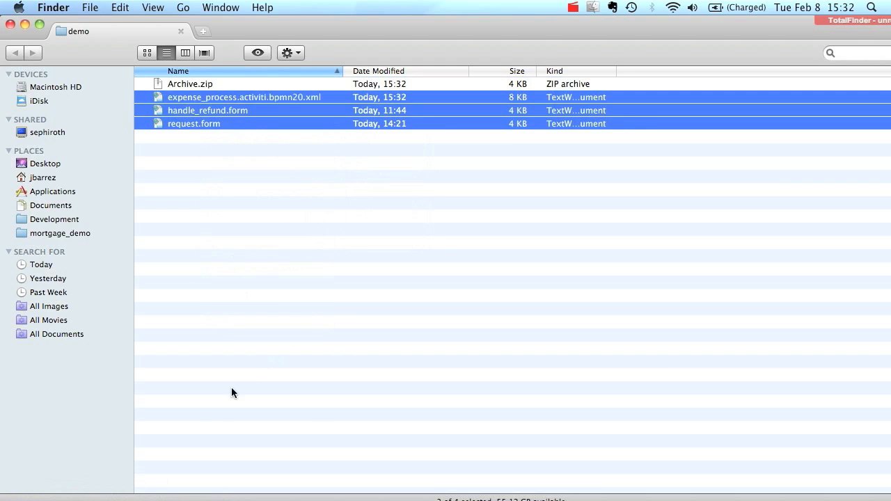
{"action": "left_click", "coordinate": [220, 495]}
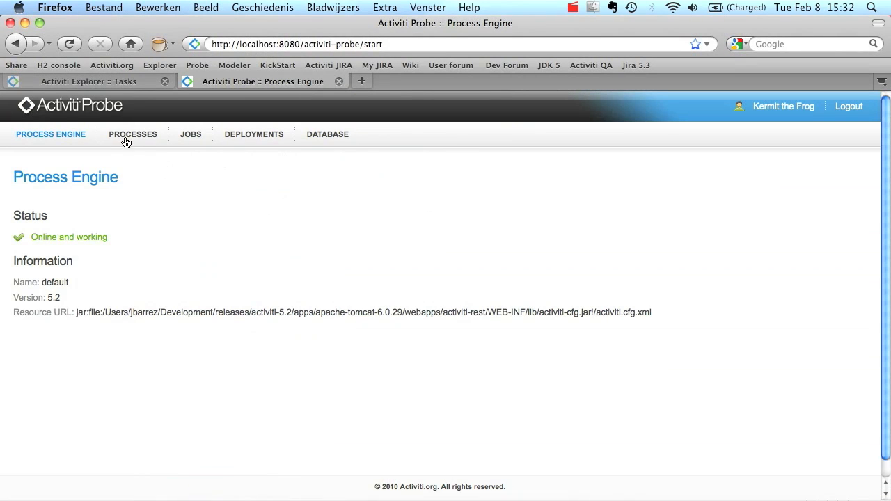
Log in to Activiti Probe with the demo user's username and password
{"action": "left_click", "coordinate": [129, 139]}
{"action": "type", "text": "kermit"}
{"action": "key", "text": "Tab"}
{"action": "type", "text": "kermit"}
{"action": "key", "text": "Return"}
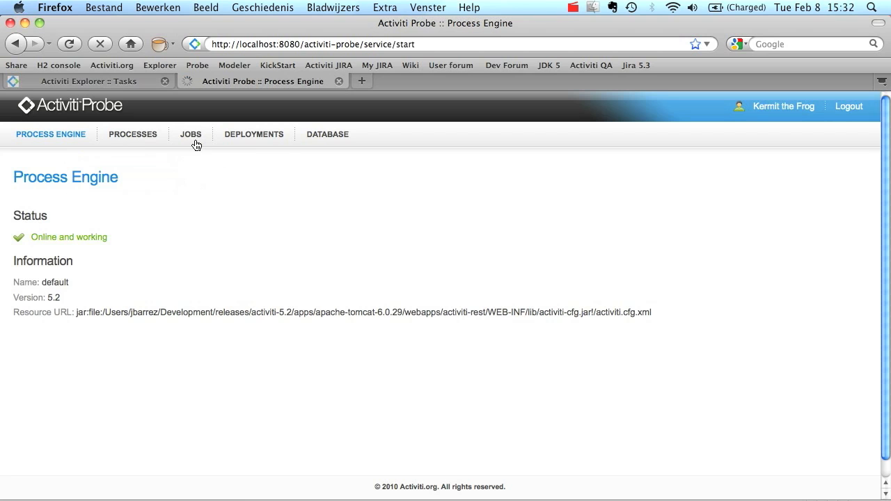
Upload Archive.zip as a new deployment (deployment 121) on the Deployments page
{"action": "left_click", "coordinate": [229, 135]}
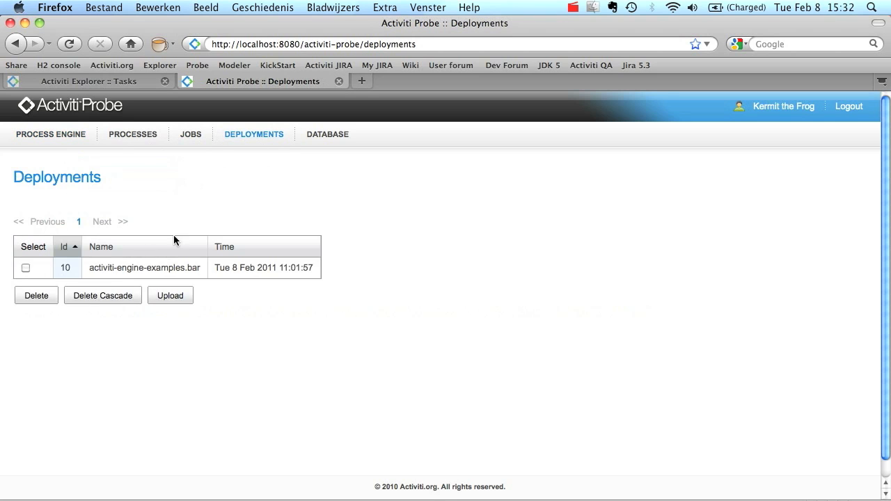
{"action": "left_click", "coordinate": [167, 296]}
{"action": "left_click", "coordinate": [498, 313]}
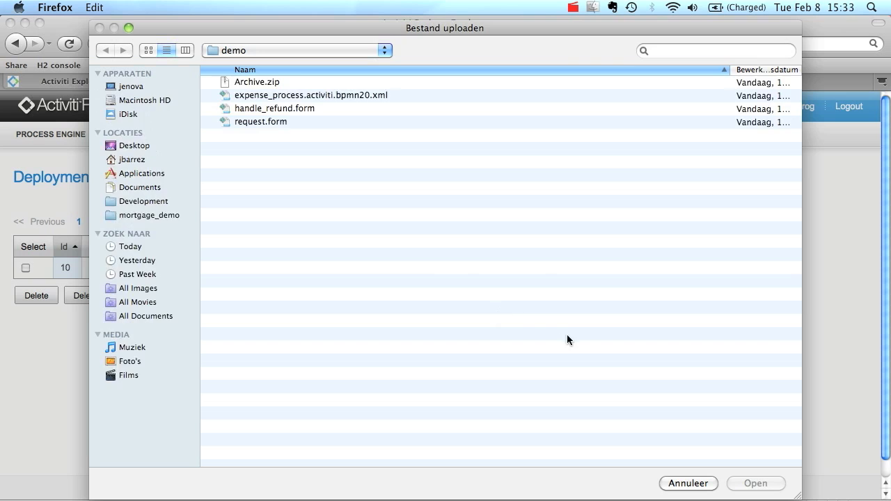
{"action": "double_click", "coordinate": [266, 87]}
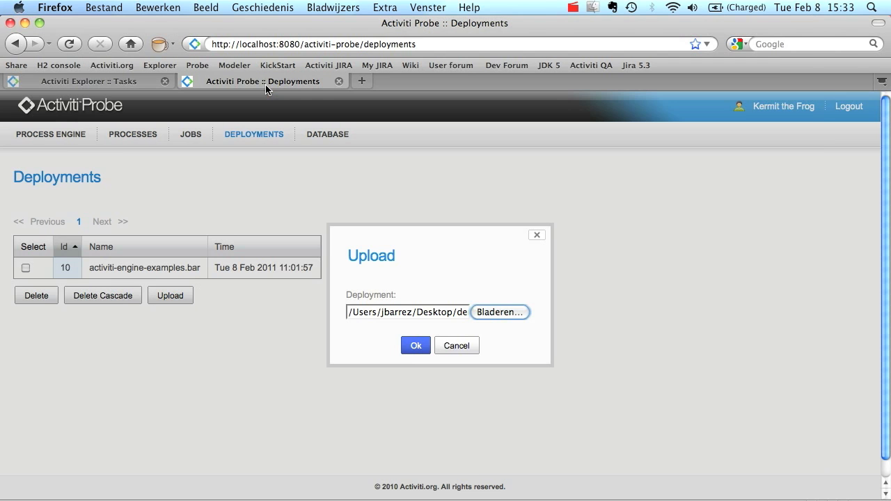
{"action": "left_click", "coordinate": [415, 348]}
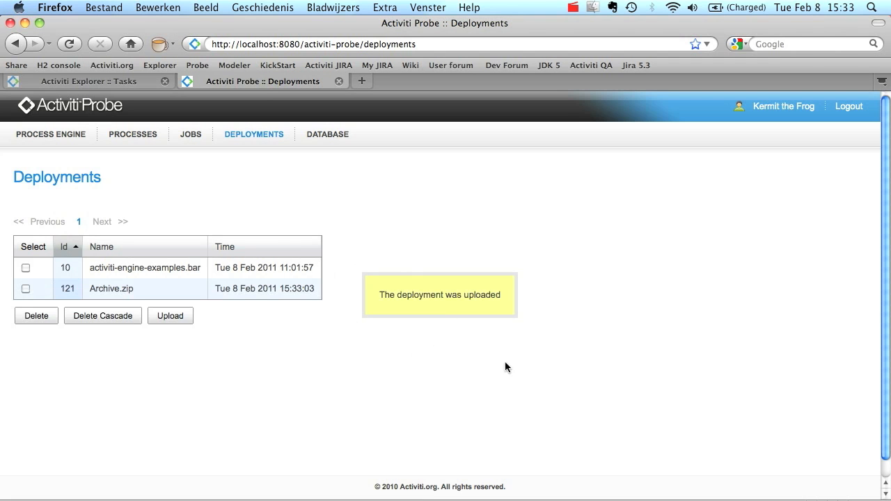
{"action": "left_click", "coordinate": [97, 83]}
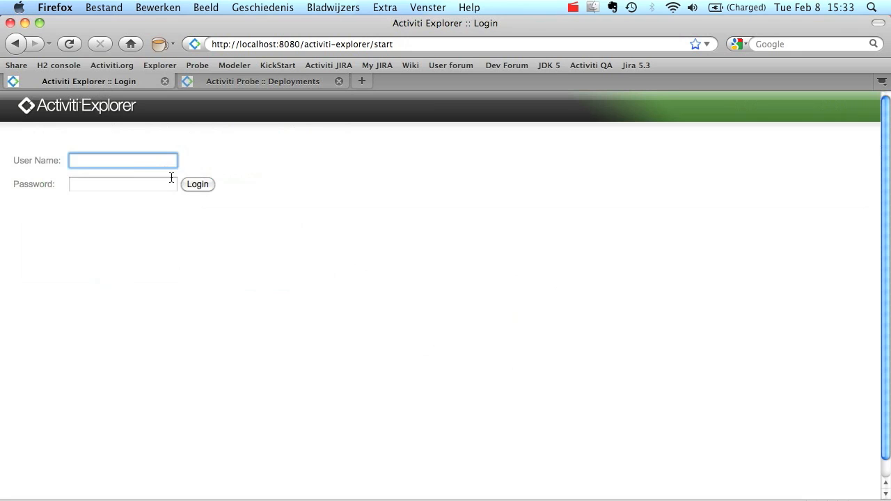
Log in to Activiti Explorer with the demo user's username and password
{"action": "type", "text": "kermit"}
{"action": "key", "text": "Tab"}
{"action": "type", "text": "kermit"}
{"action": "key", "text": "Return"}
Start an instance of The new and shiny expense process from the deployed processes list
{"action": "left_click", "coordinate": [78, 140]}
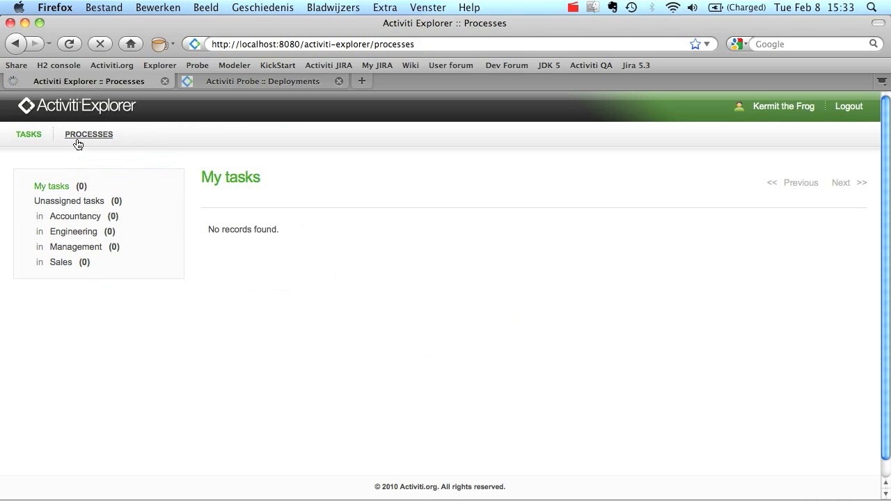
{"action": "scroll", "coordinate": [257, 231], "scroll_direction": "down", "scroll_amount": 2}
{"action": "left_click_drag", "start_coordinate": [52, 241], "coordinate": [146, 244]}
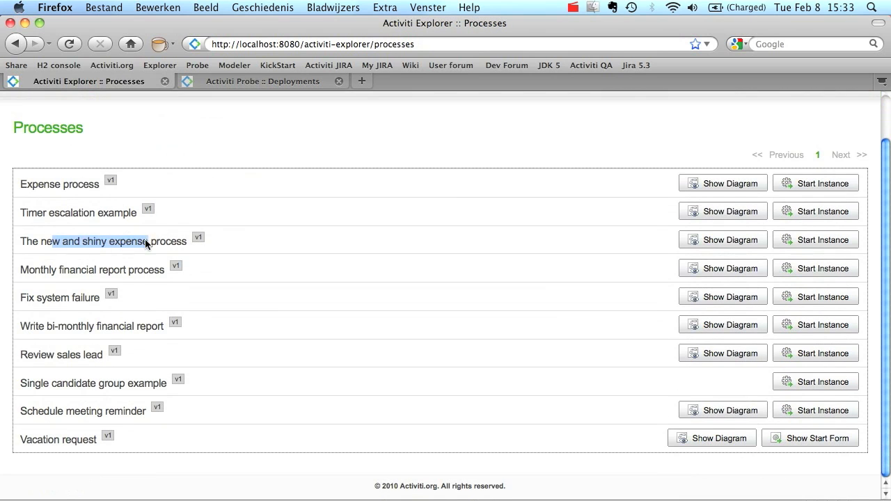
{"action": "left_click", "coordinate": [803, 240]}
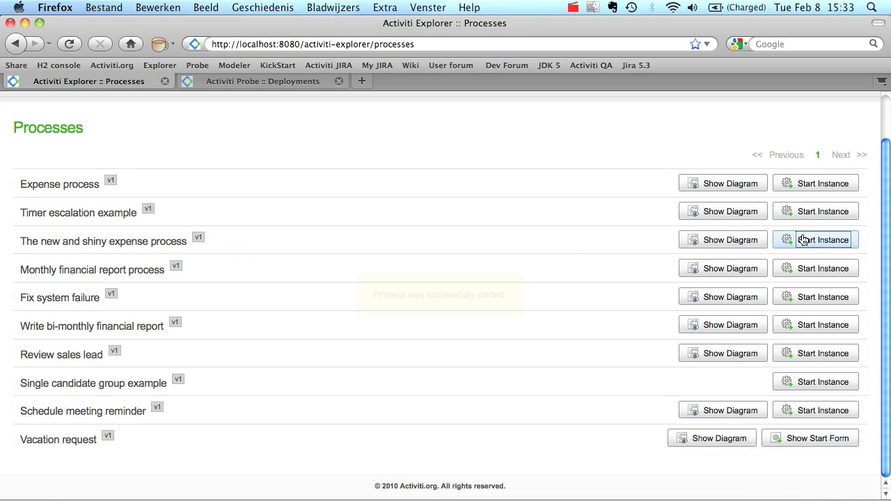
Submit the Request refund form with the requester's name and amount 1236
{"action": "scroll", "coordinate": [299, 195], "scroll_direction": "up", "scroll_amount": 2}
{"action": "left_click", "coordinate": [28, 134]}
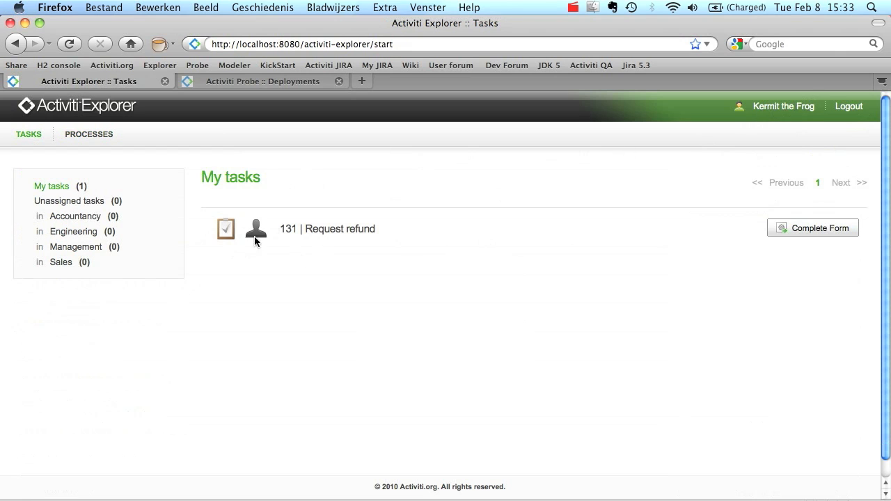
{"action": "left_click", "coordinate": [789, 232]}
{"action": "type", "text": "kermit"}
{"action": "type", "text": "1236"}
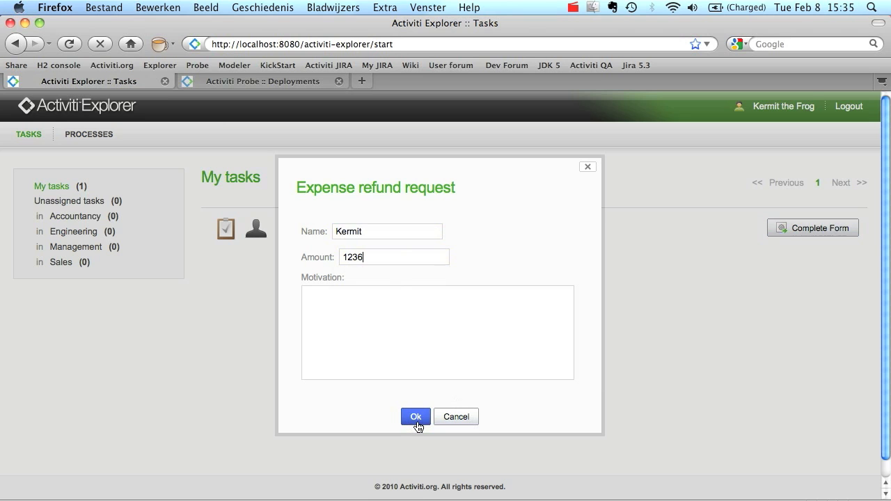
{"action": "left_click", "coordinate": [417, 418]}
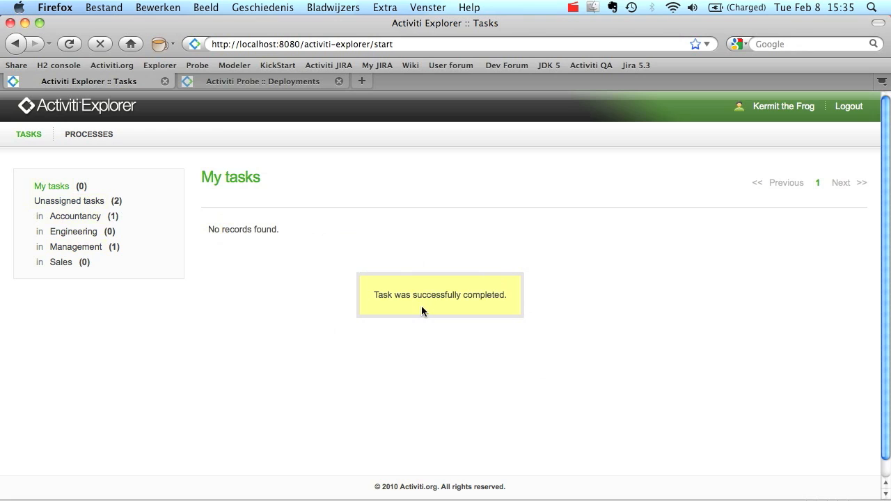
Show the Accountancy group's unassigned tasks, briefly checking the expense_process diagram in Eclipse
{"action": "left_click", "coordinate": [90, 223]}
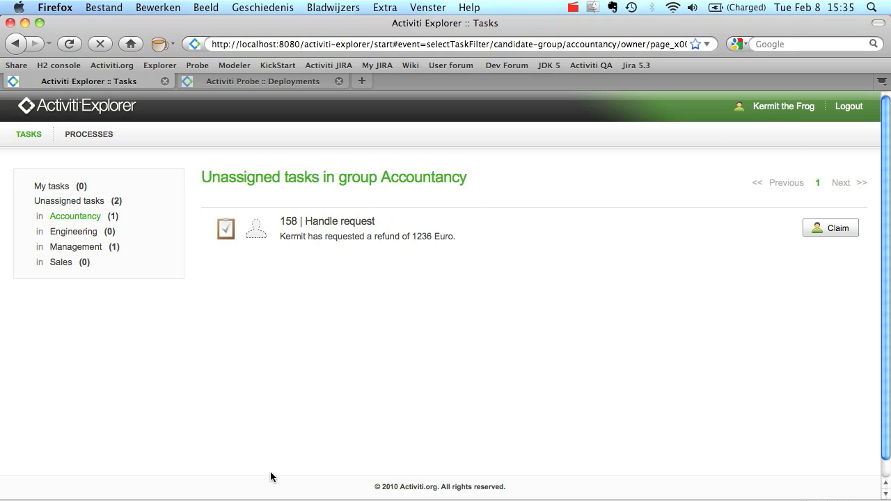
{"action": "left_click", "coordinate": [575, 489]}
{"action": "left_click", "coordinate": [98, 153]}
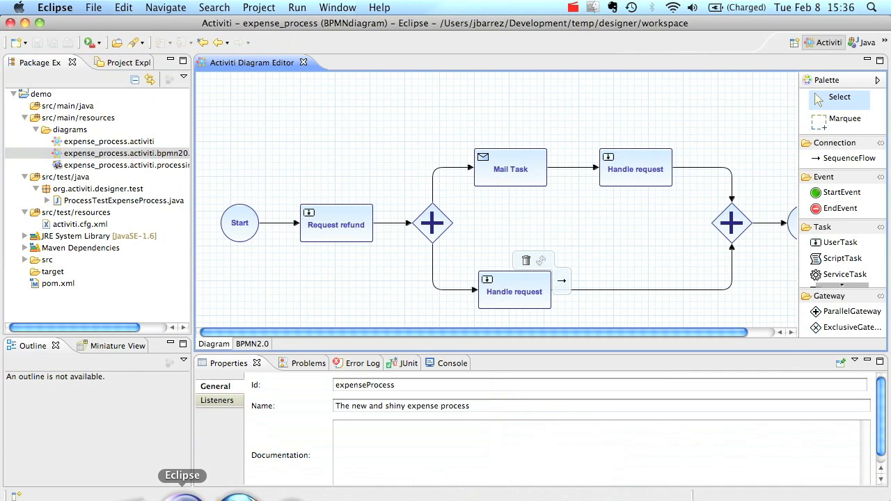
{"action": "left_click", "coordinate": [227, 494]}
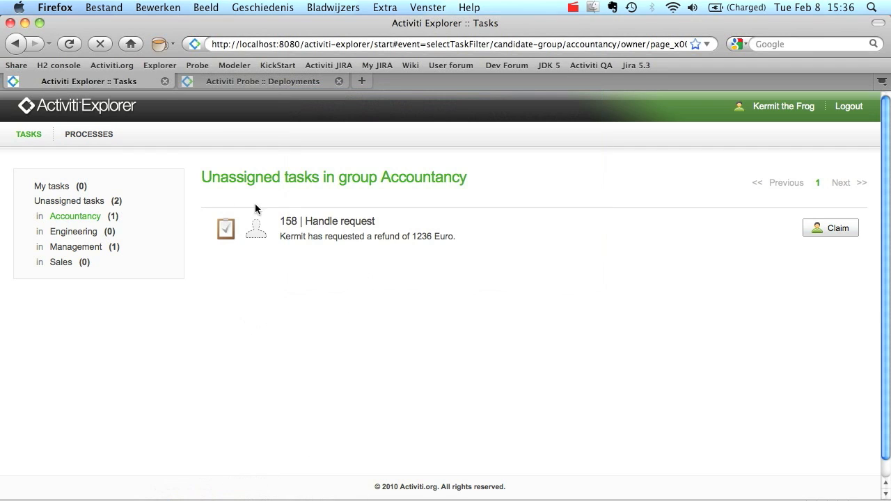
Claim Handle request tasks 158 (Accountancy) and 162 (Management) and list my tasks
{"action": "left_click", "coordinate": [826, 230]}
{"action": "left_click", "coordinate": [84, 249]}
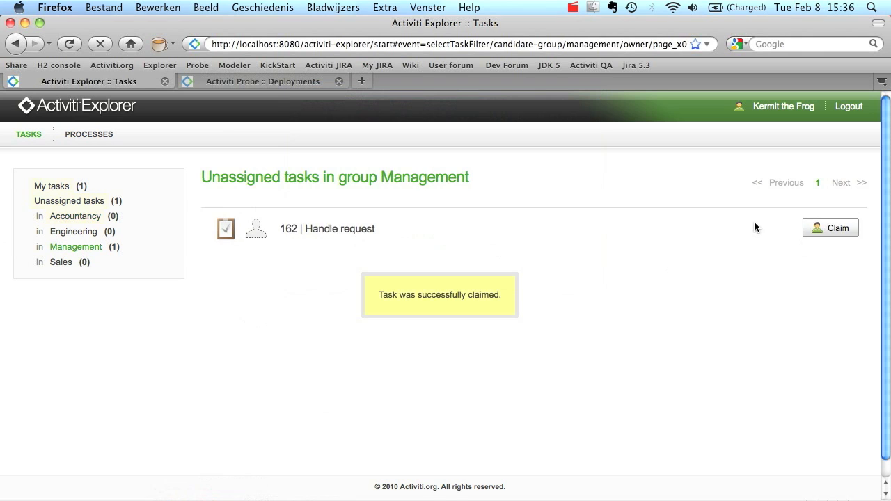
{"action": "left_click", "coordinate": [810, 231]}
{"action": "left_click", "coordinate": [56, 186]}
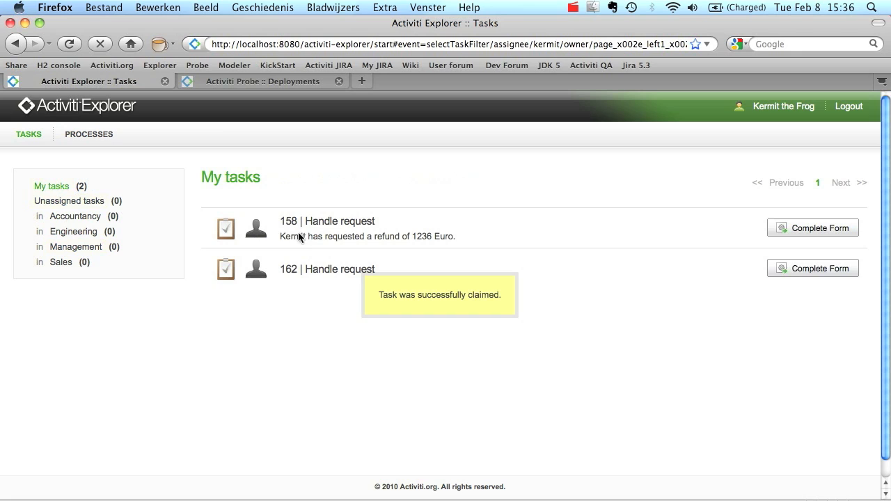
Approve task 158's 1236 euro refund with Yes, then return to Eclipse
{"action": "left_click_drag", "start_coordinate": [287, 237], "coordinate": [486, 245]}
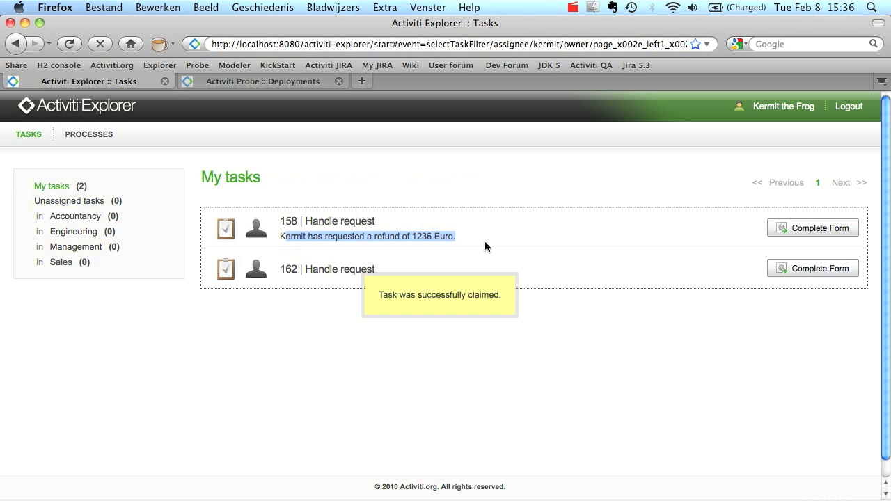
{"action": "left_click", "coordinate": [289, 238]}
{"action": "left_click", "coordinate": [812, 230]}
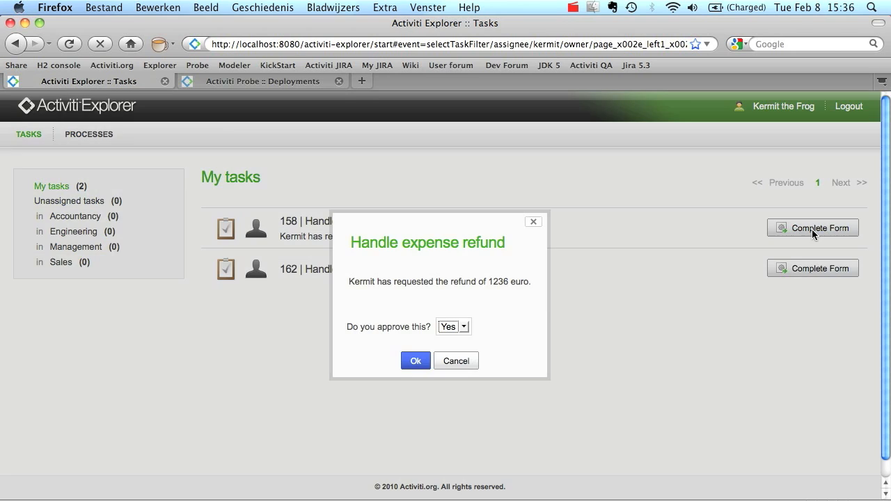
{"action": "left_click_drag", "start_coordinate": [340, 284], "coordinate": [528, 288]}
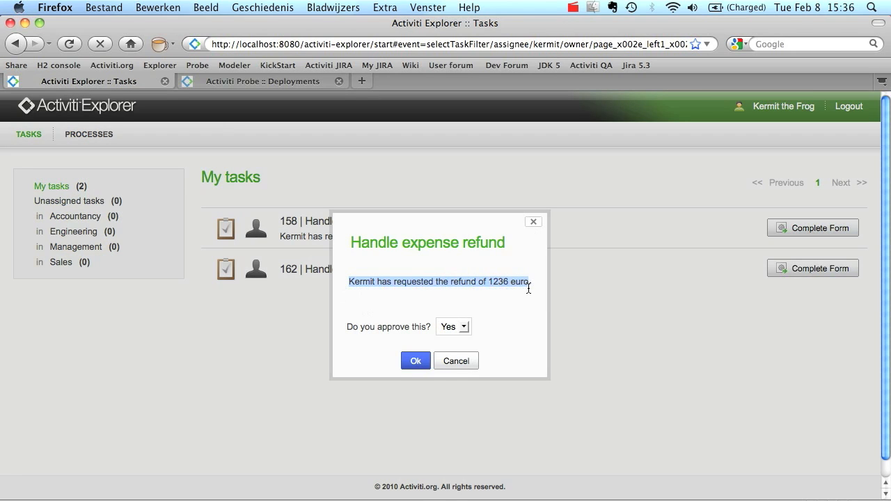
{"action": "left_click", "coordinate": [460, 328]}
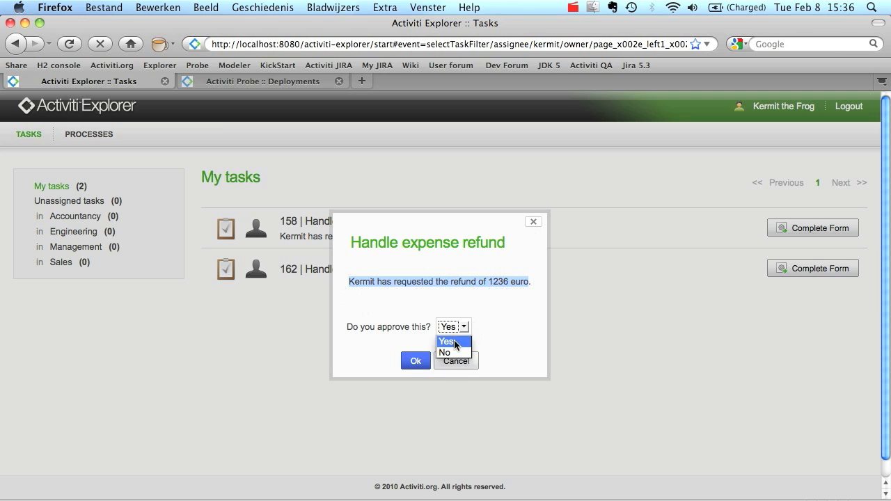
{"action": "left_click", "coordinate": [454, 342]}
{"action": "left_click", "coordinate": [415, 360]}
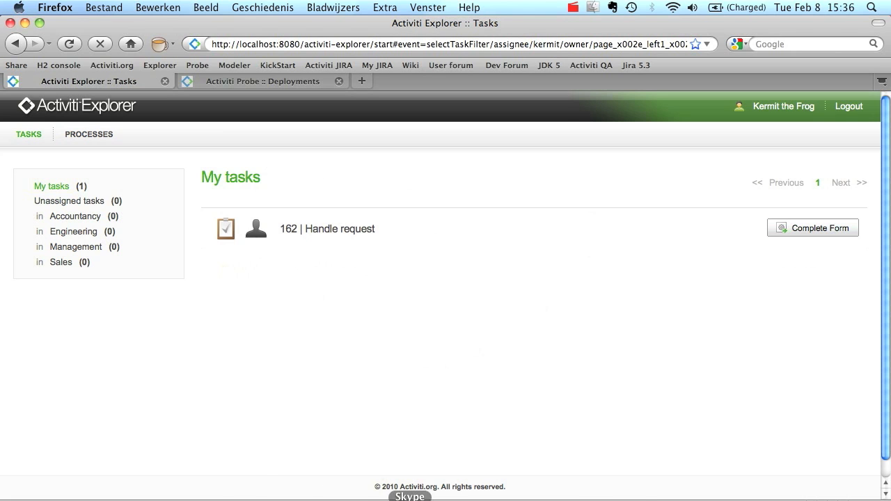
{"action": "left_click", "coordinate": [569, 496]}
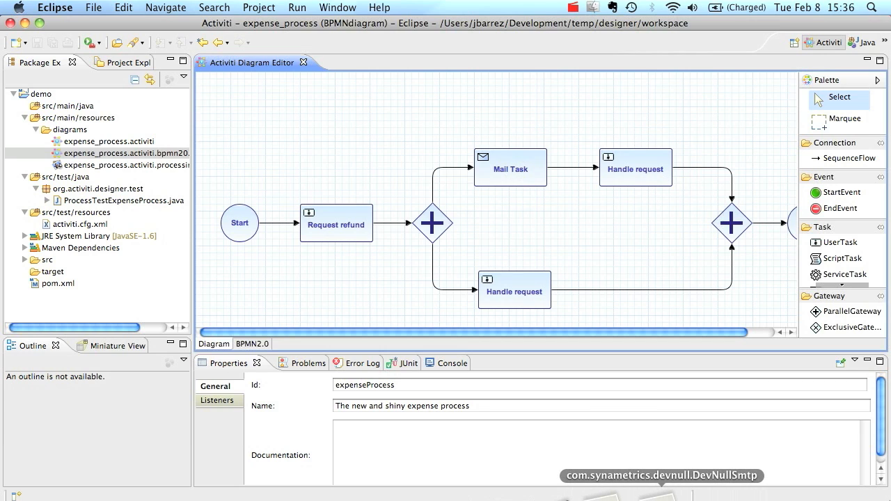
Display the last received e-mail in the DevNullSmtp window
{"action": "left_click", "coordinate": [659, 480]}
{"action": "scroll", "coordinate": [432, 350], "scroll_direction": "up", "scroll_amount": 3}
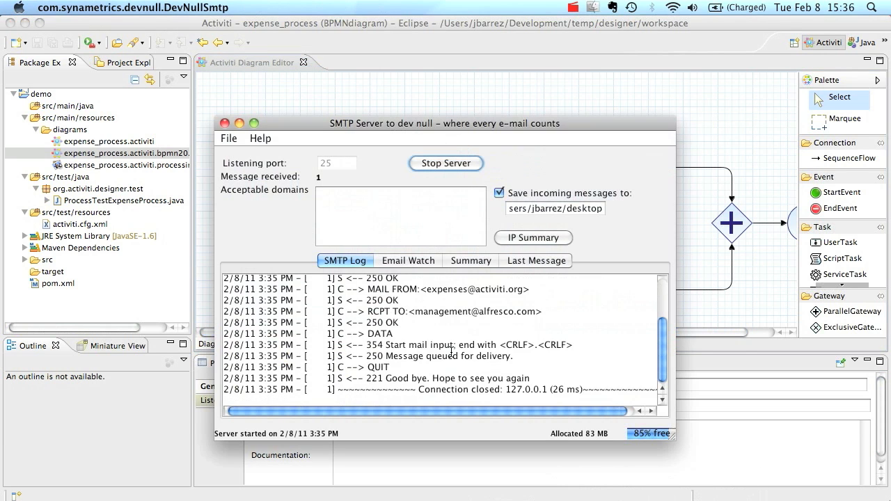
{"action": "left_click", "coordinate": [537, 261]}
Check the message subject 'You have work to do!' and view the Desktop folder in Finder
{"action": "scroll", "coordinate": [412, 331], "scroll_direction": "up", "scroll_amount": 2}
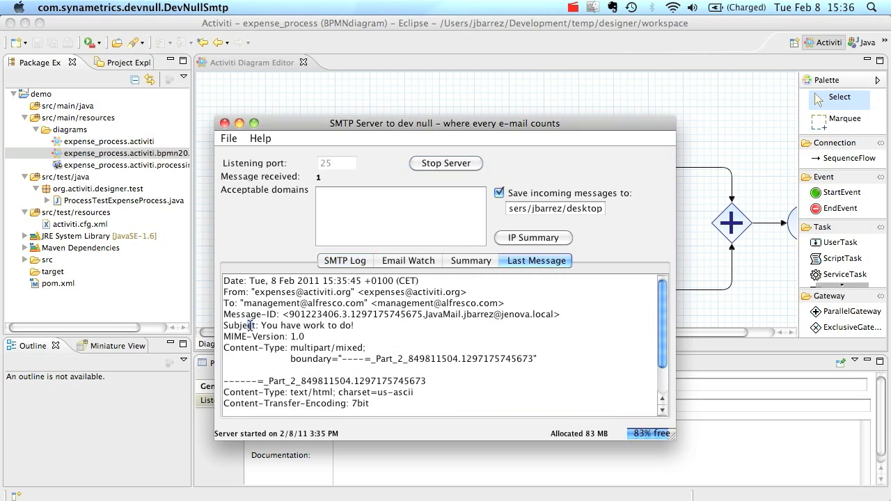
{"action": "left_click_drag", "start_coordinate": [248, 325], "coordinate": [403, 337]}
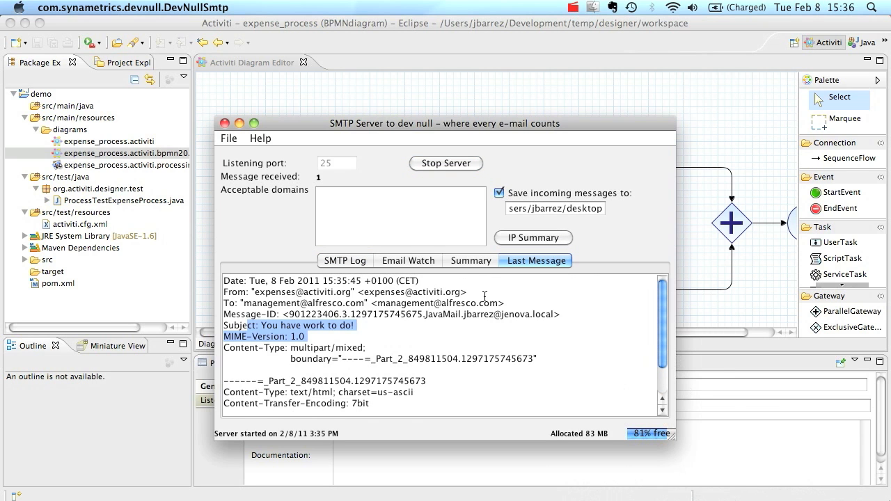
{"action": "scroll", "coordinate": [486, 294], "scroll_direction": "down", "scroll_amount": 3}
{"action": "left_click", "coordinate": [724, 496]}
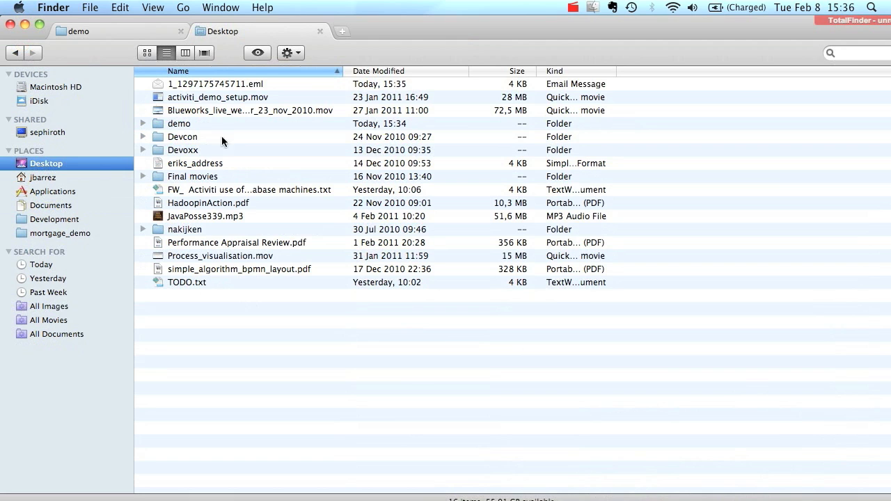
{"action": "double_click", "coordinate": [218, 84]}
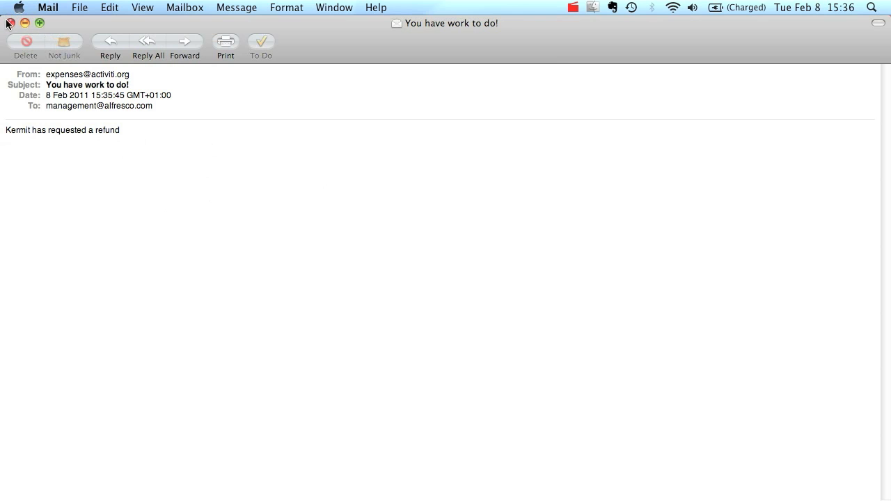
{"action": "key", "text": "super+w"}
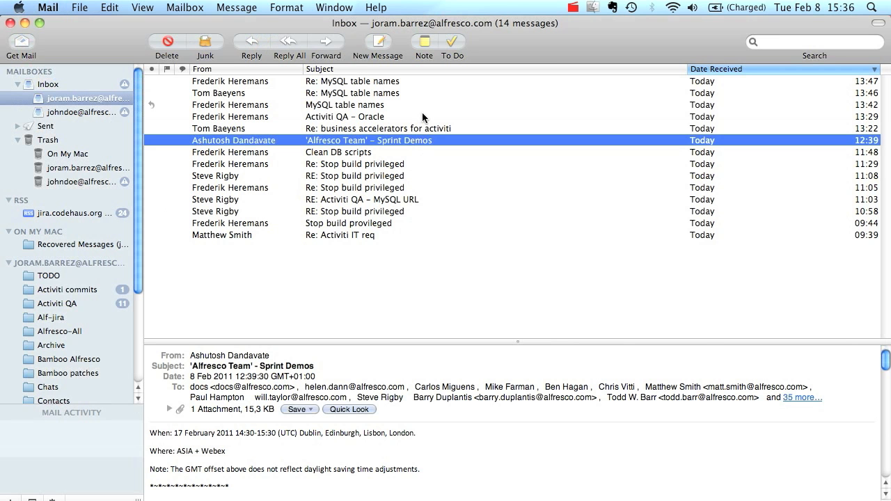
{"action": "key", "text": "super+w"}
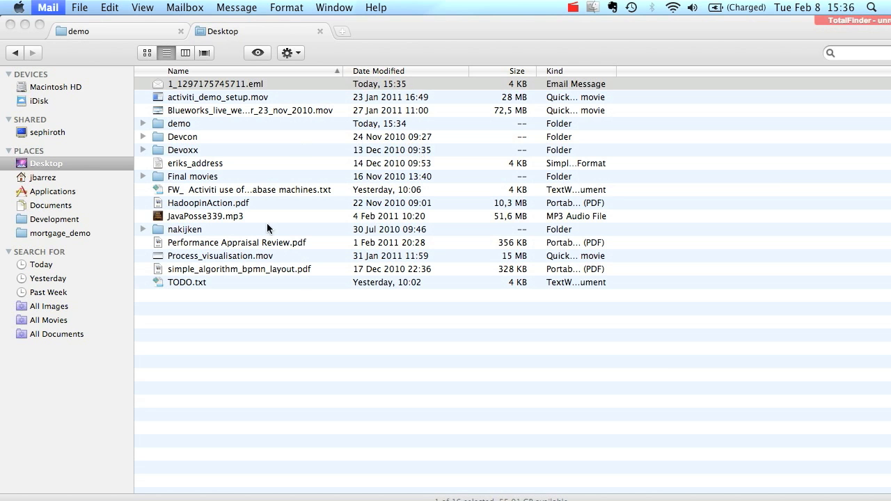